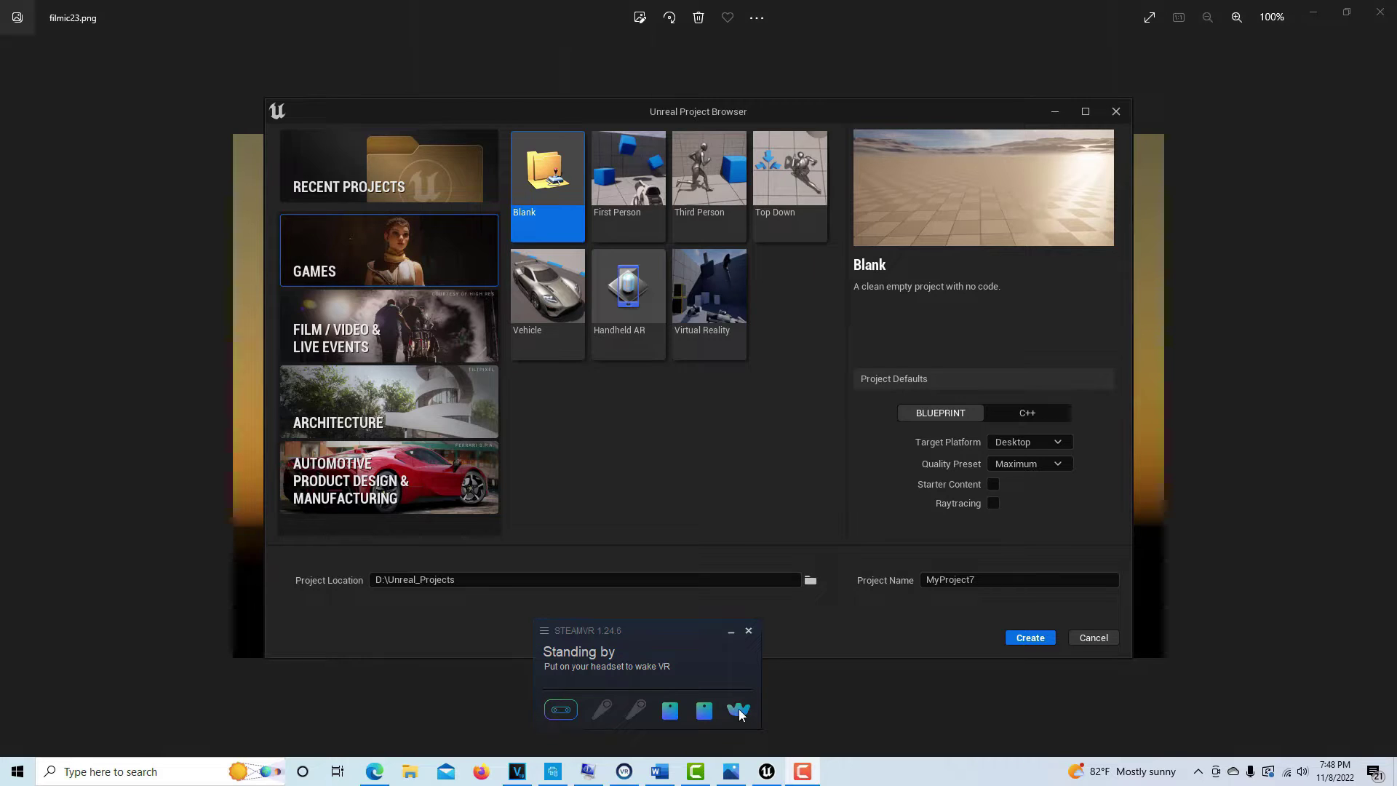
Step: Look over SteamVR's Controller Settings window, then close it
left_click(543, 634)
mouse_move(573, 489)
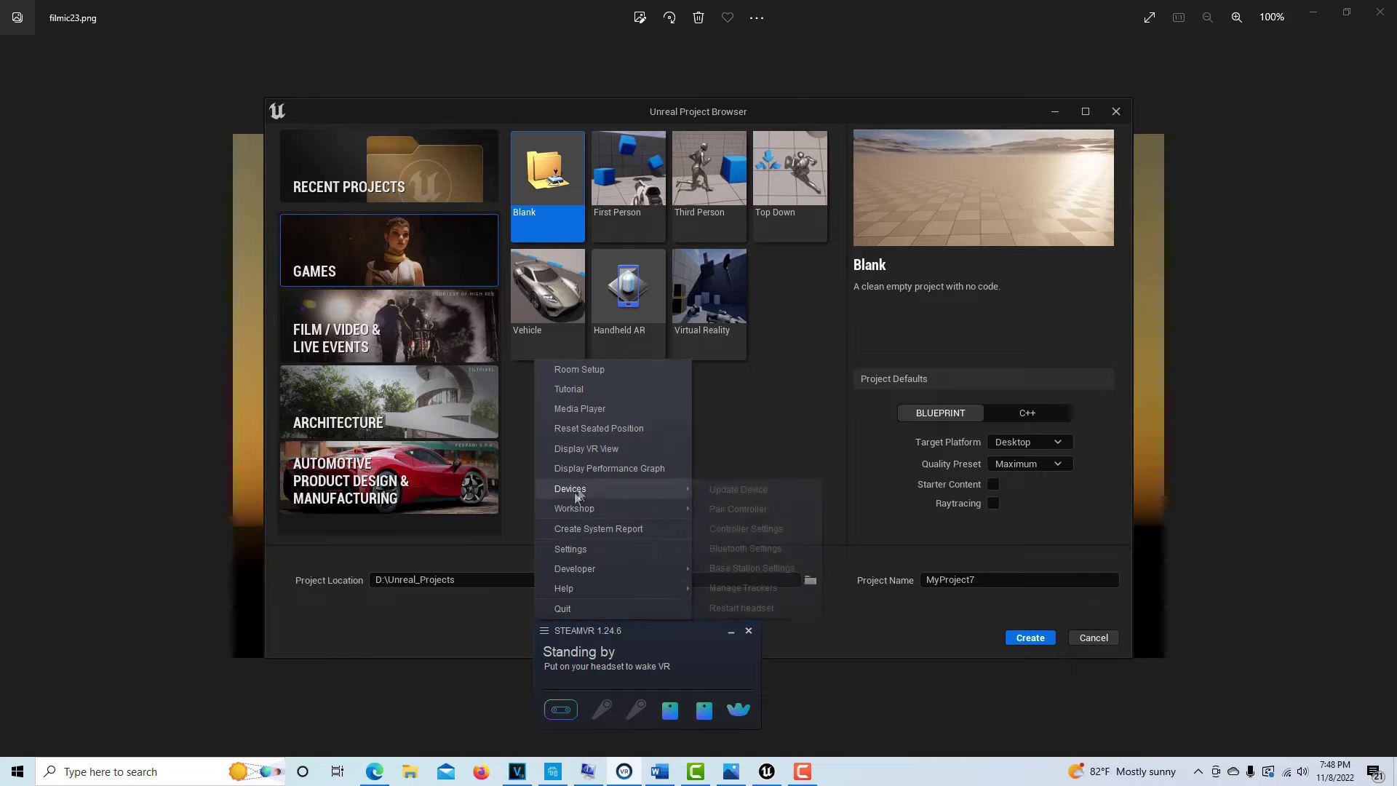
left_click(759, 530)
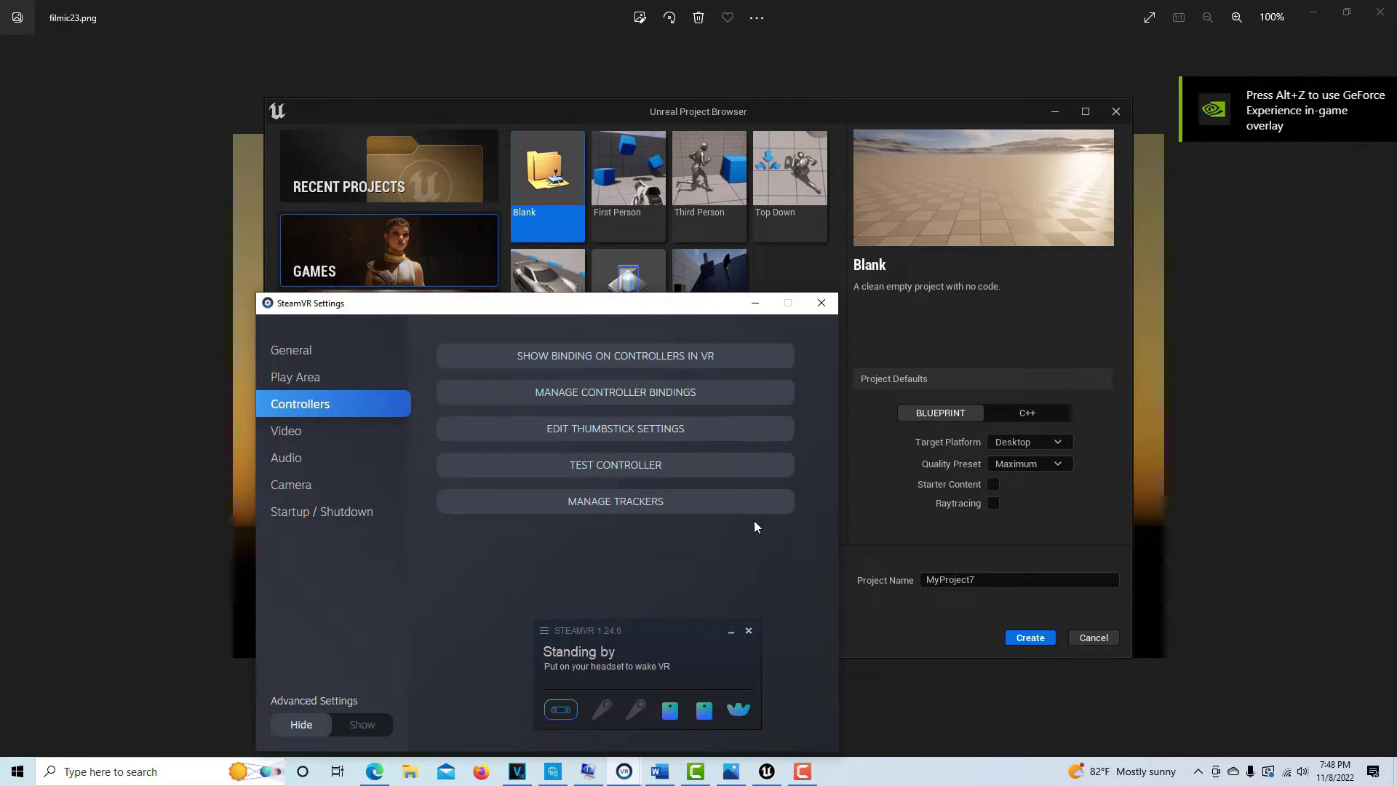
left_click(825, 311)
Step: View SteamVR's Pair Controller dialog, close it, and minimize the SteamVR status window
left_click(544, 635)
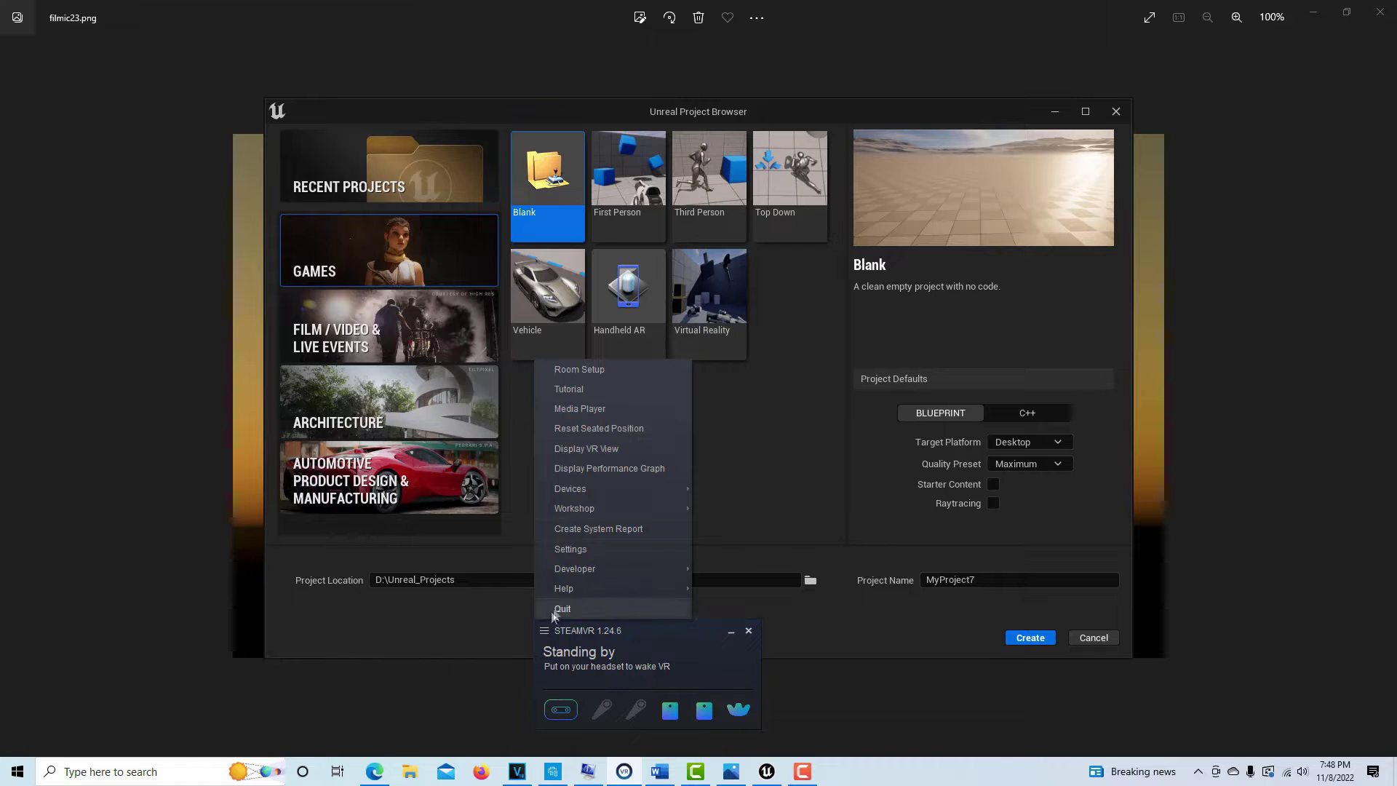
mouse_move(589, 504)
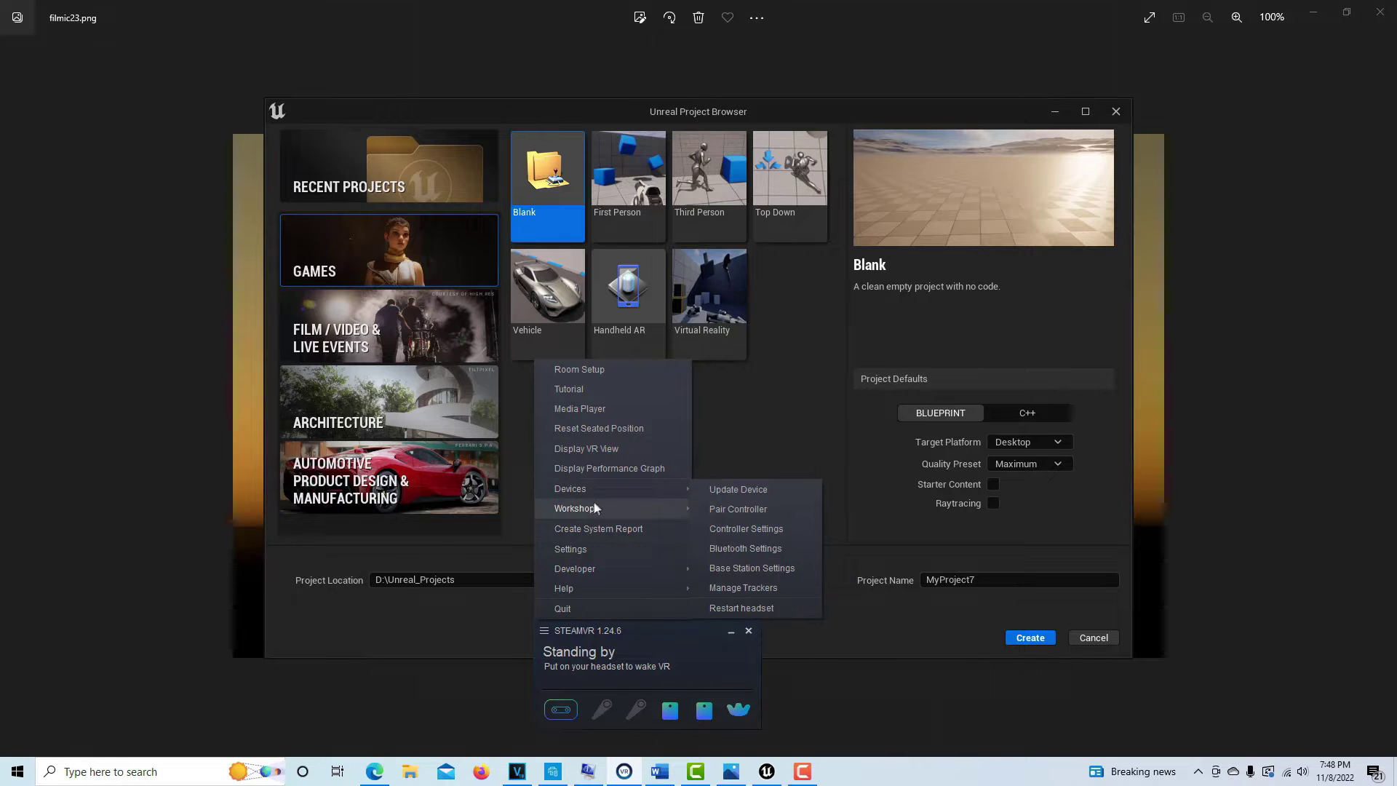
left_click(756, 512)
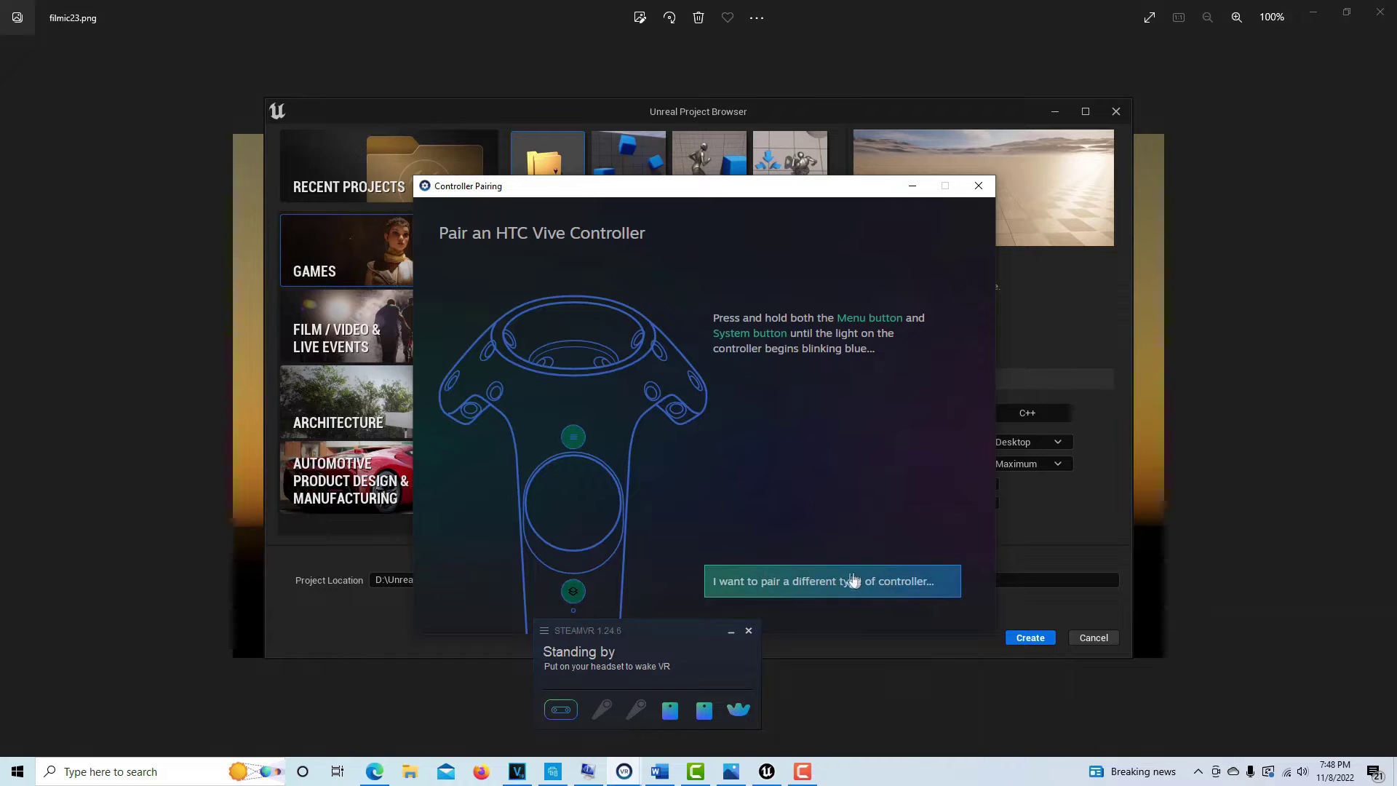
left_click(979, 191)
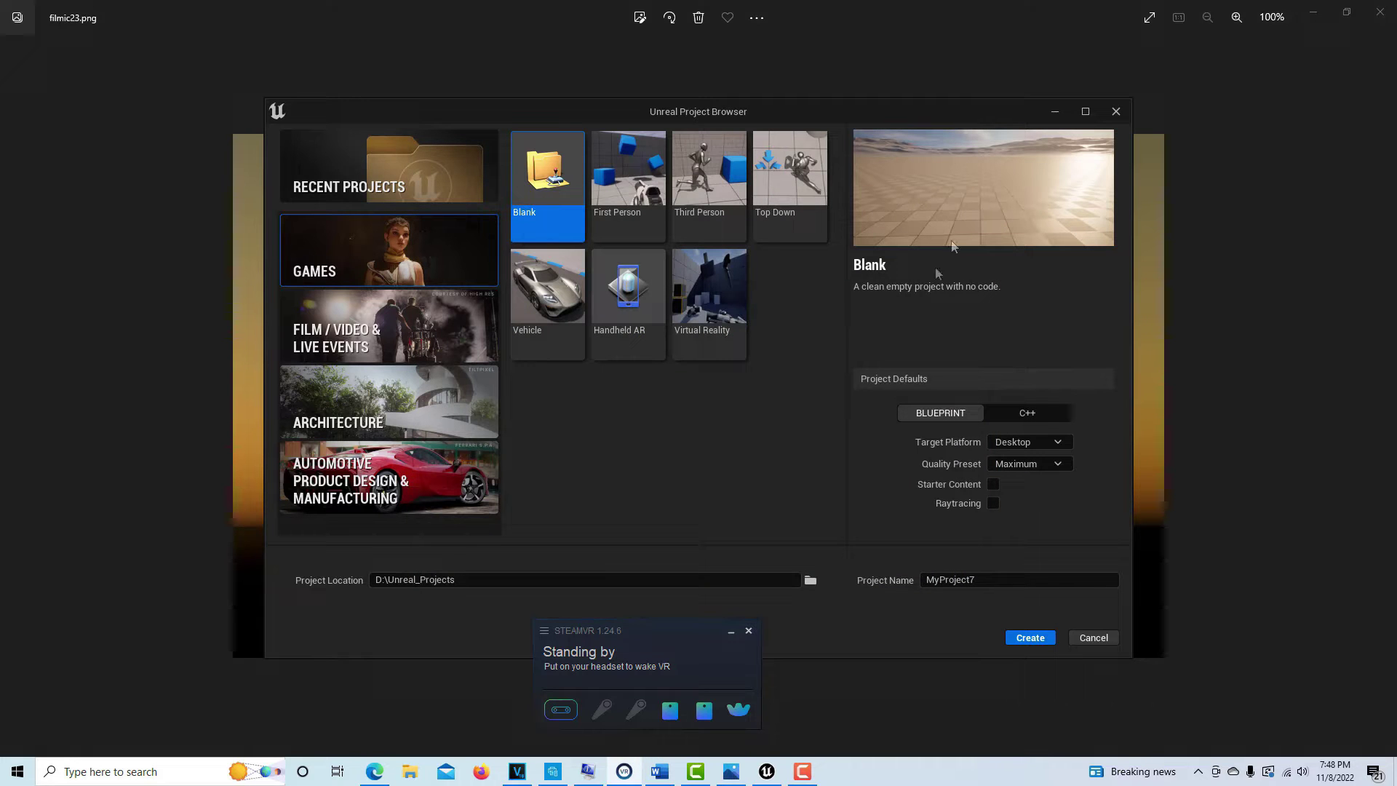
left_click(731, 633)
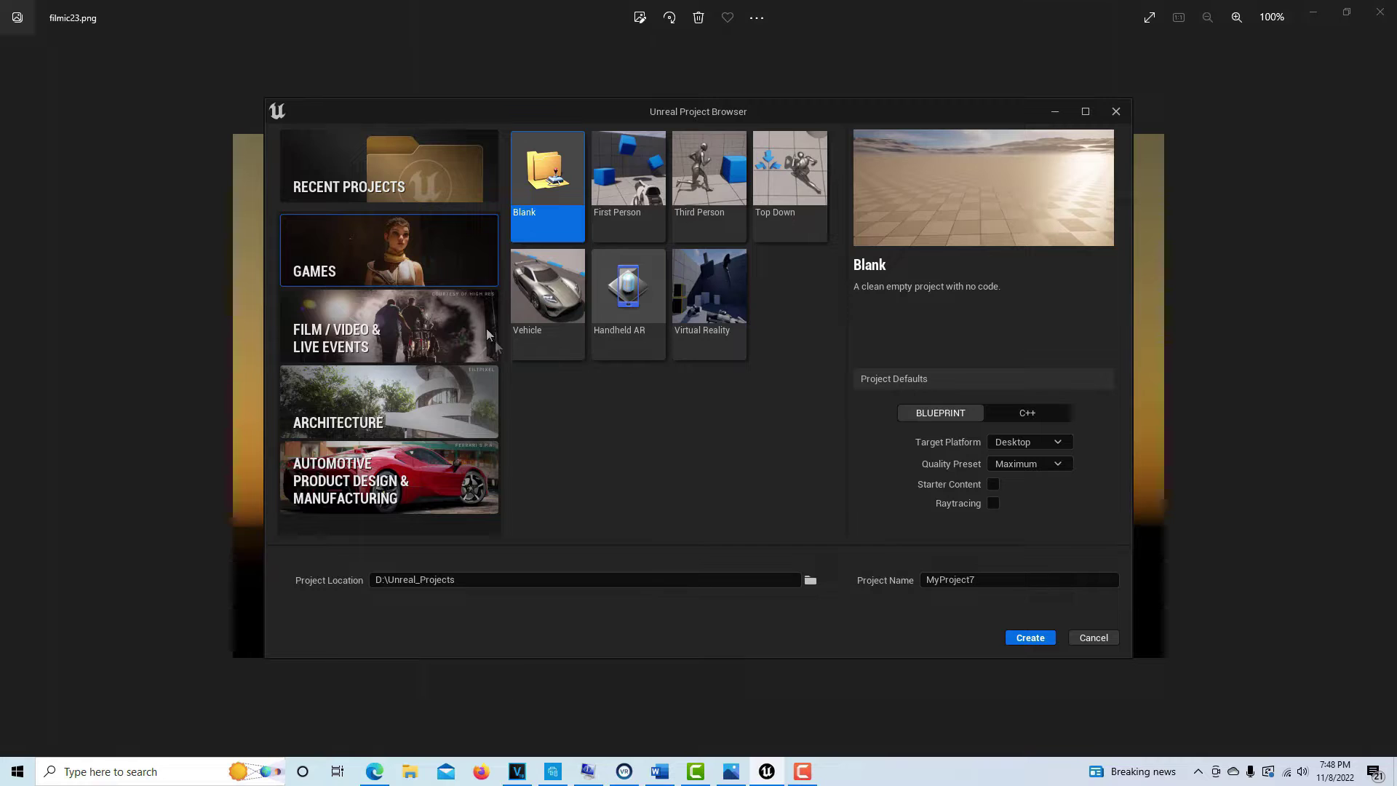
Step: Create the MyProject7 project from the Third Person template
left_click(720, 213)
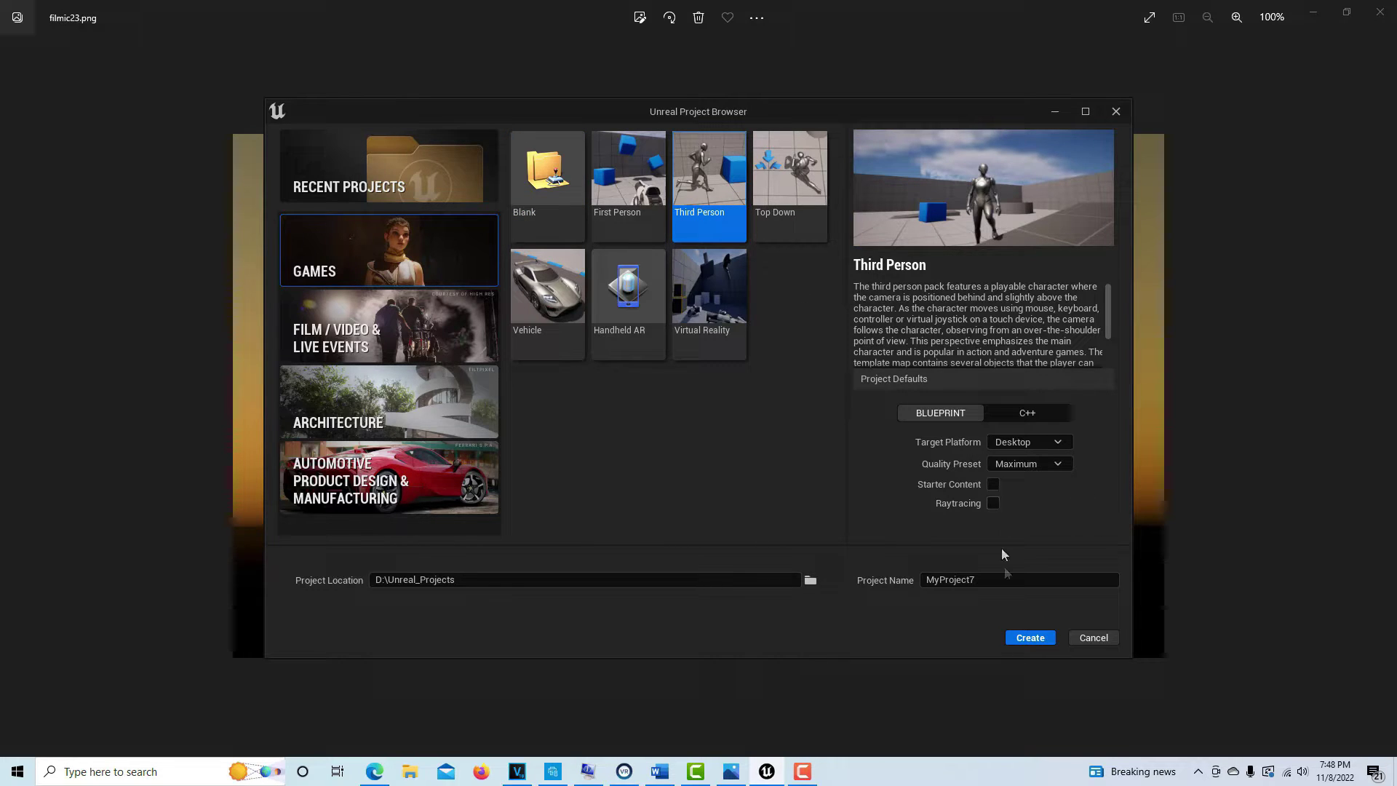
left_click(1028, 642)
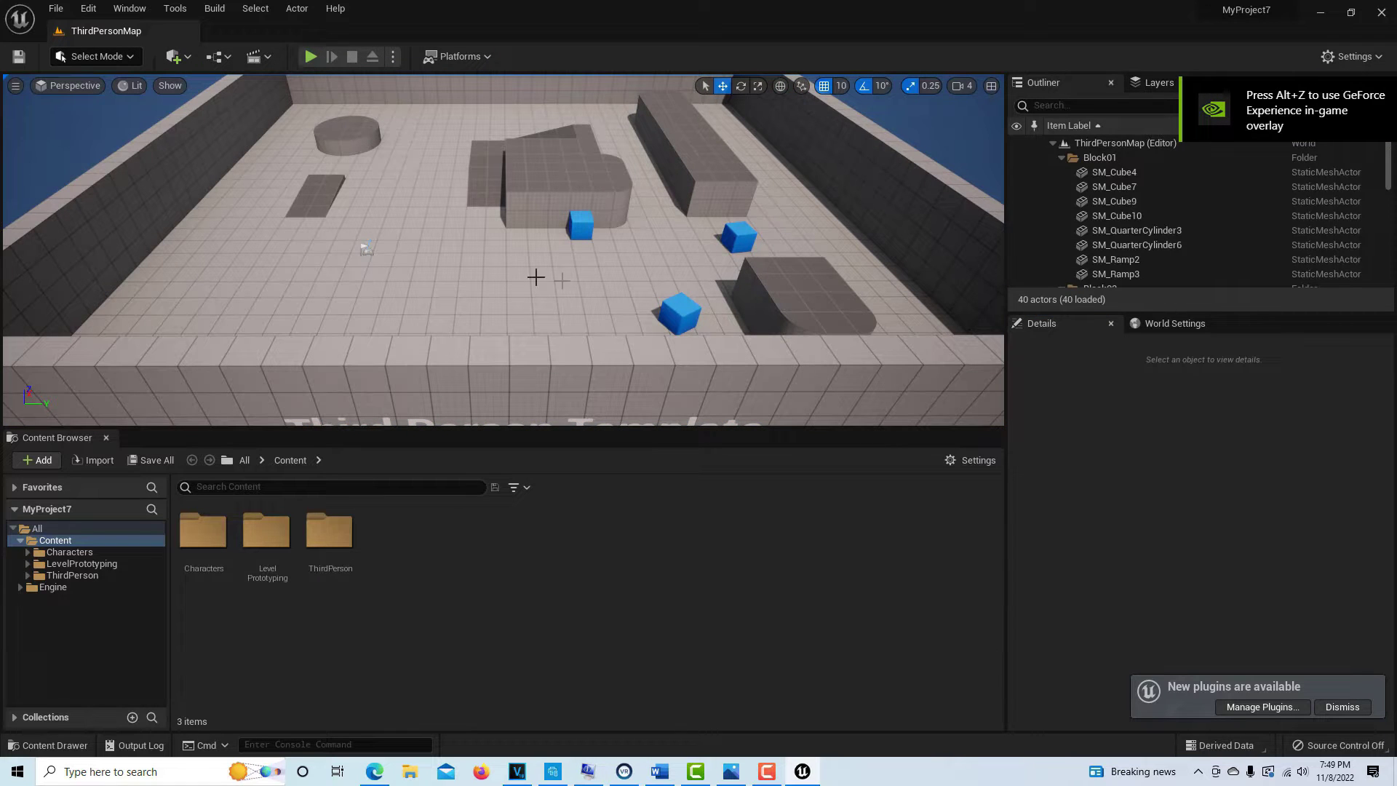
scroll(538, 215, "down", 4)
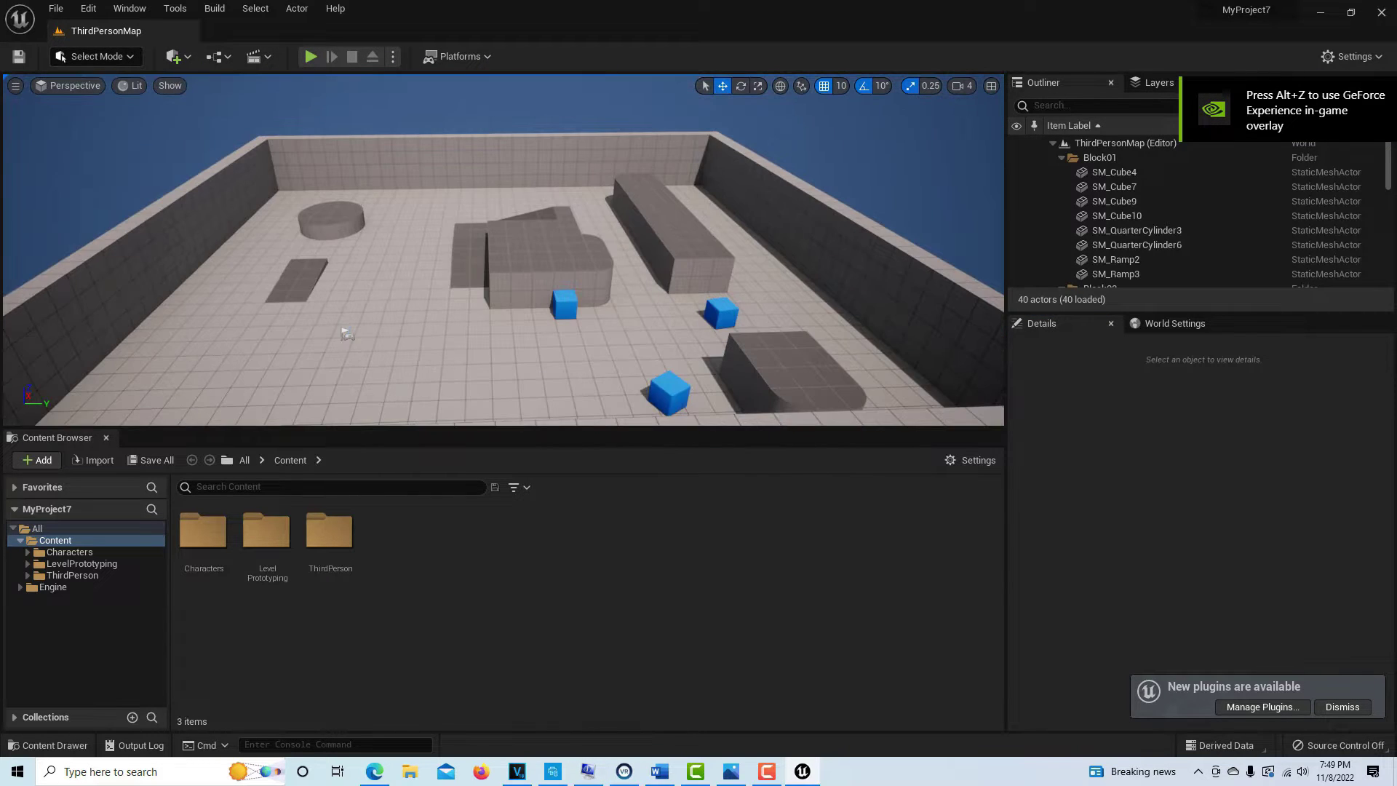
left_click(88, 8)
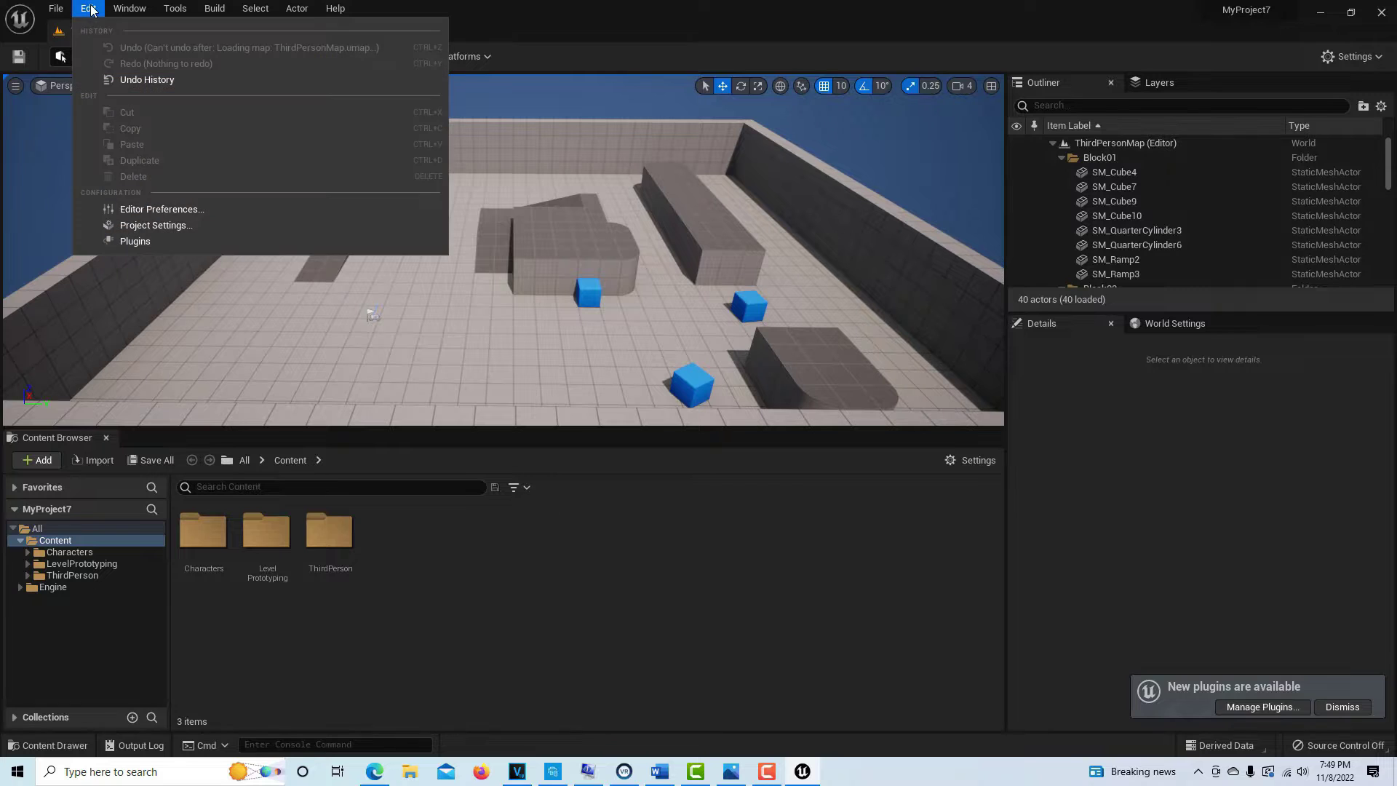
left_click(158, 208)
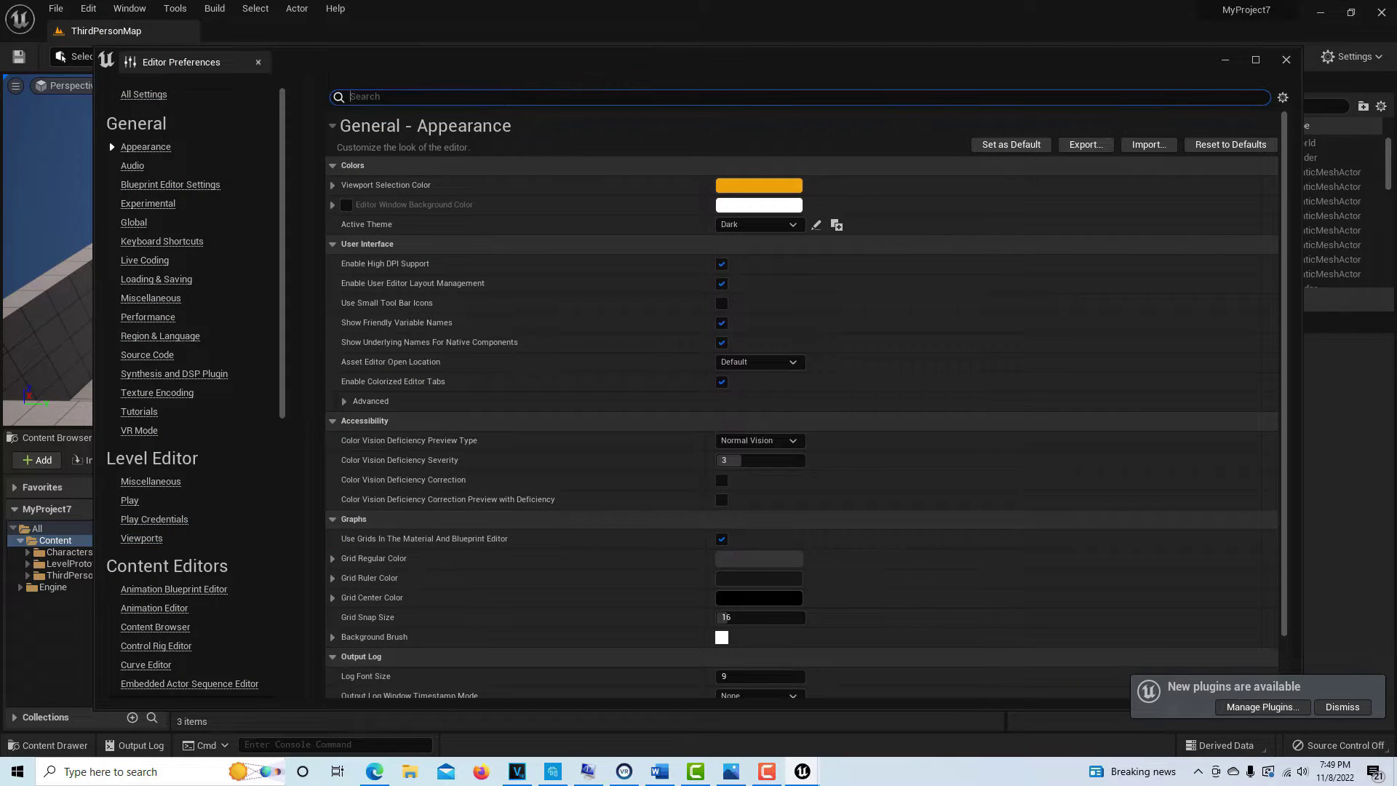
type("orbit")
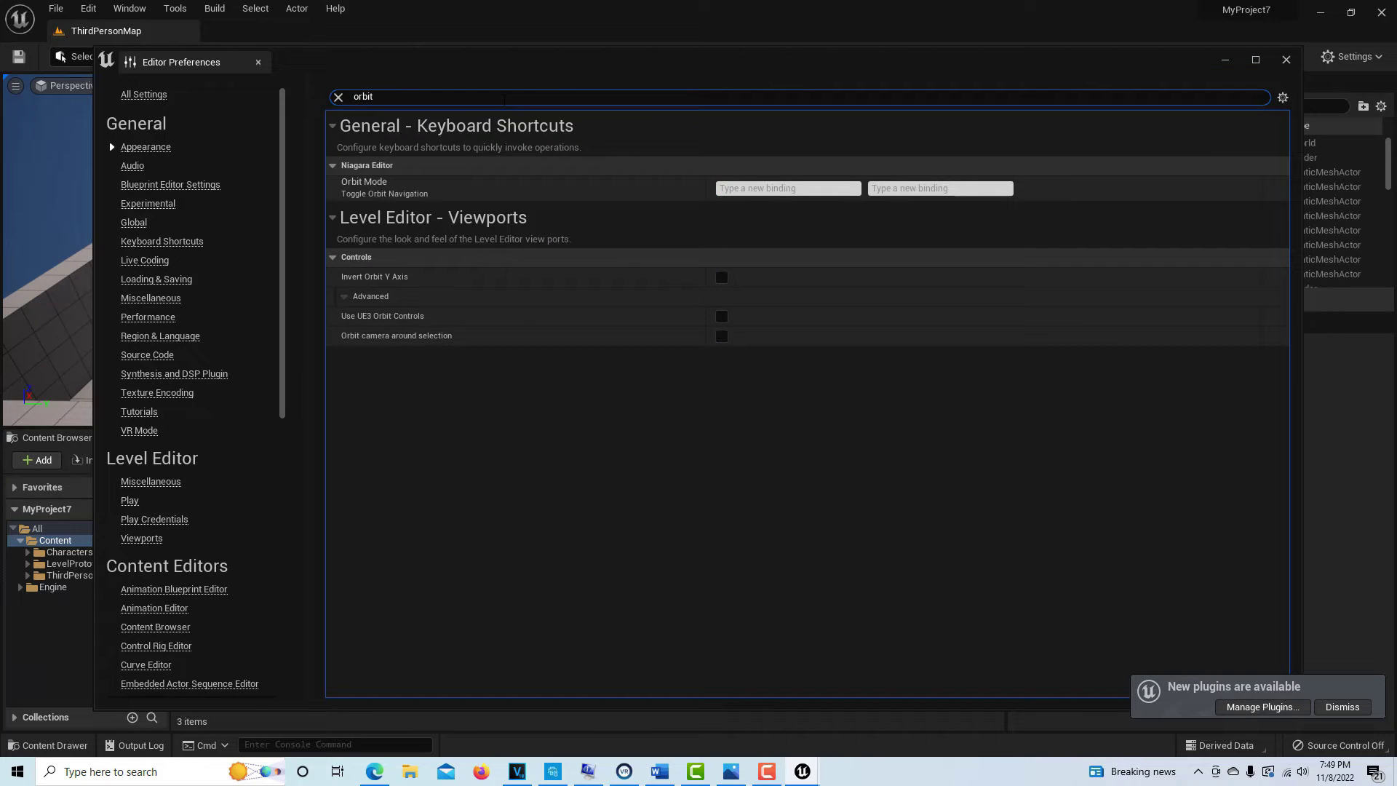
left_click(1230, 62)
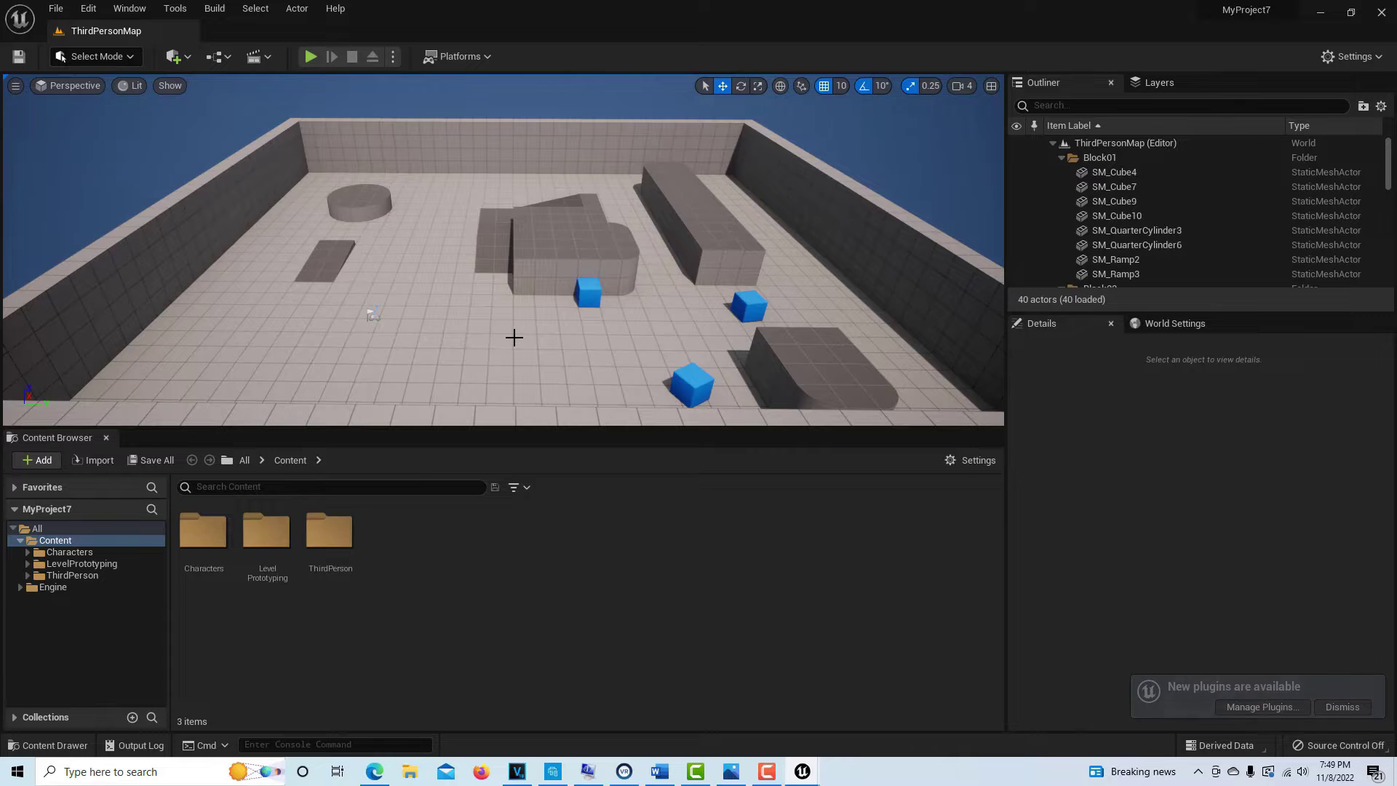
right_click_drag(515, 335, 369, 380)
left_click(581, 321)
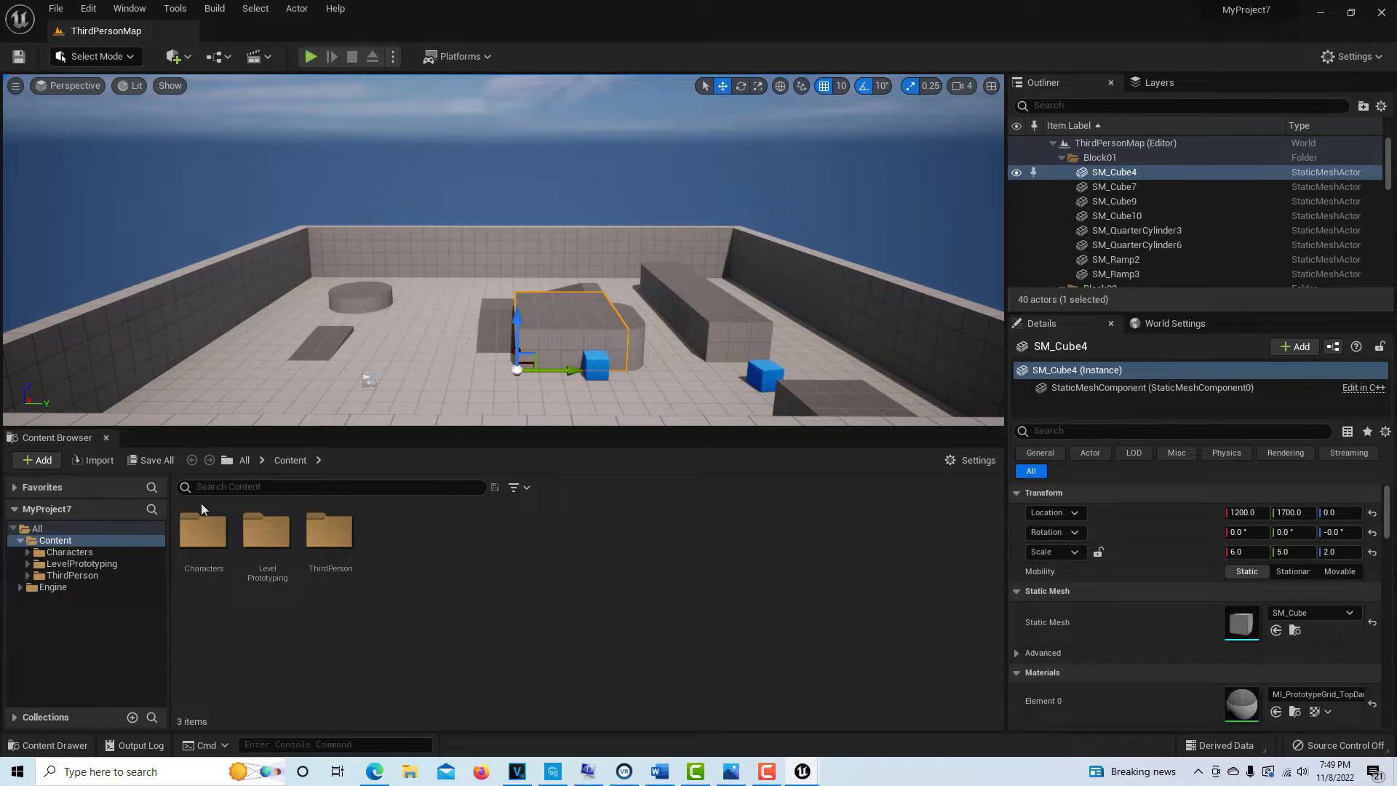
Step: Browse the Content Browser to Characters > Mannequins > Animations > Quinn
double_click(200, 531)
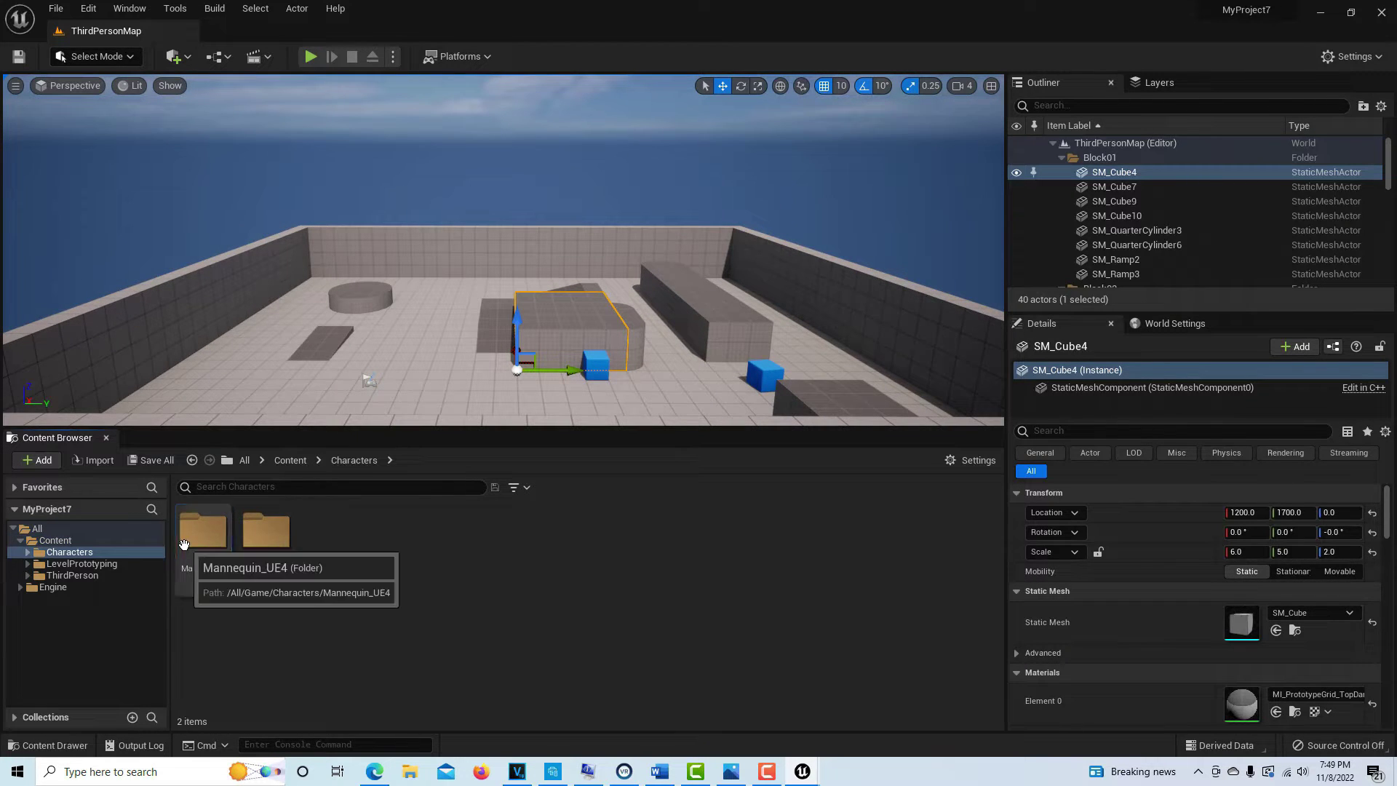
double_click(203, 531)
double_click(205, 538)
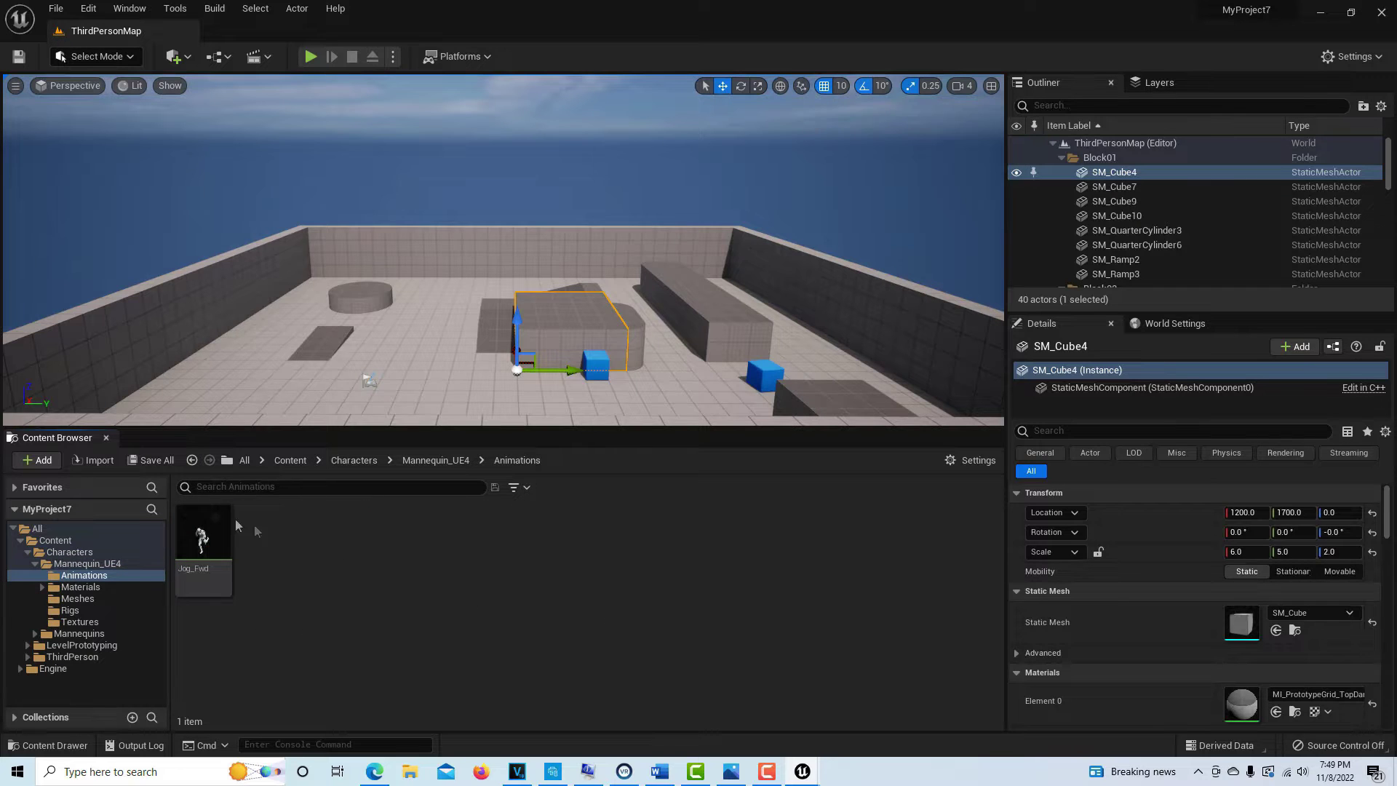
left_click(303, 461)
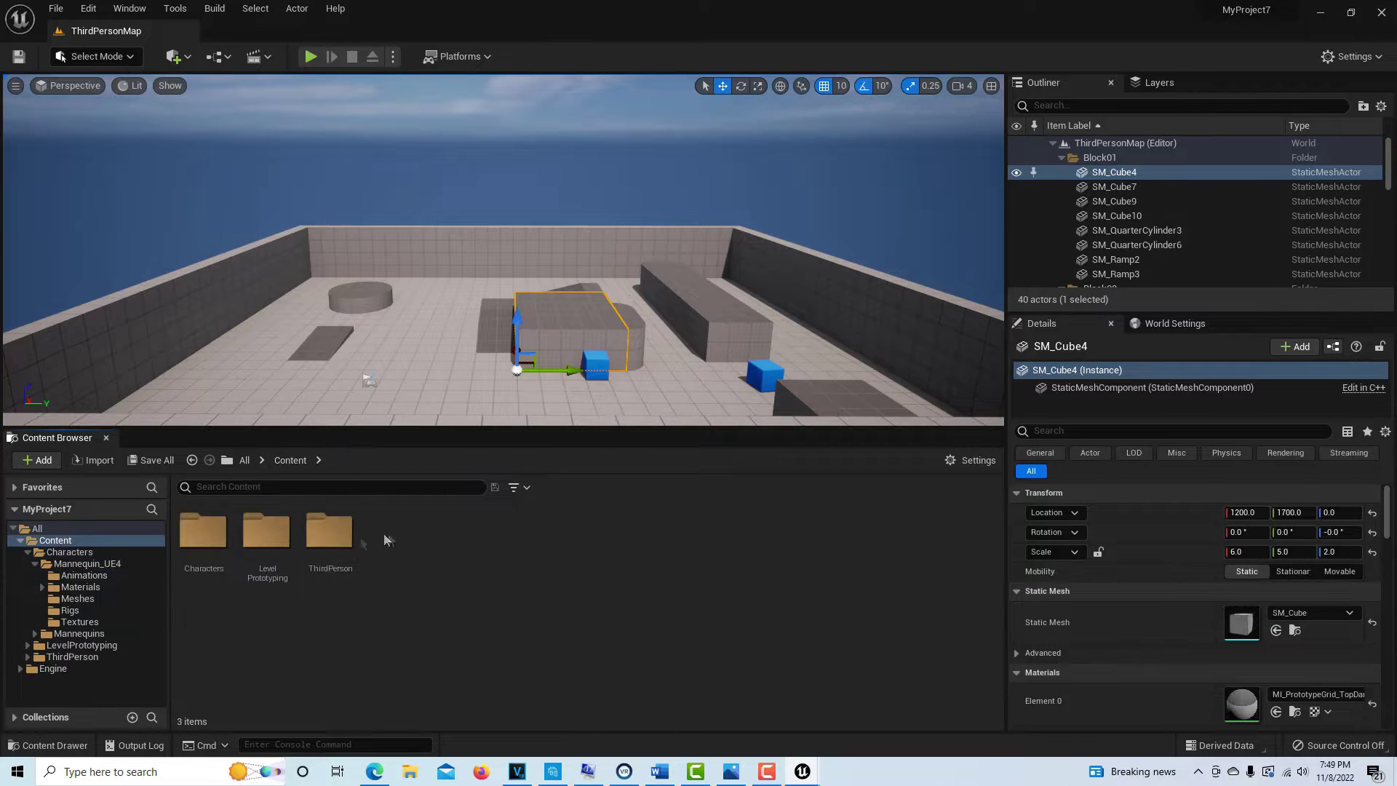
double_click(213, 547)
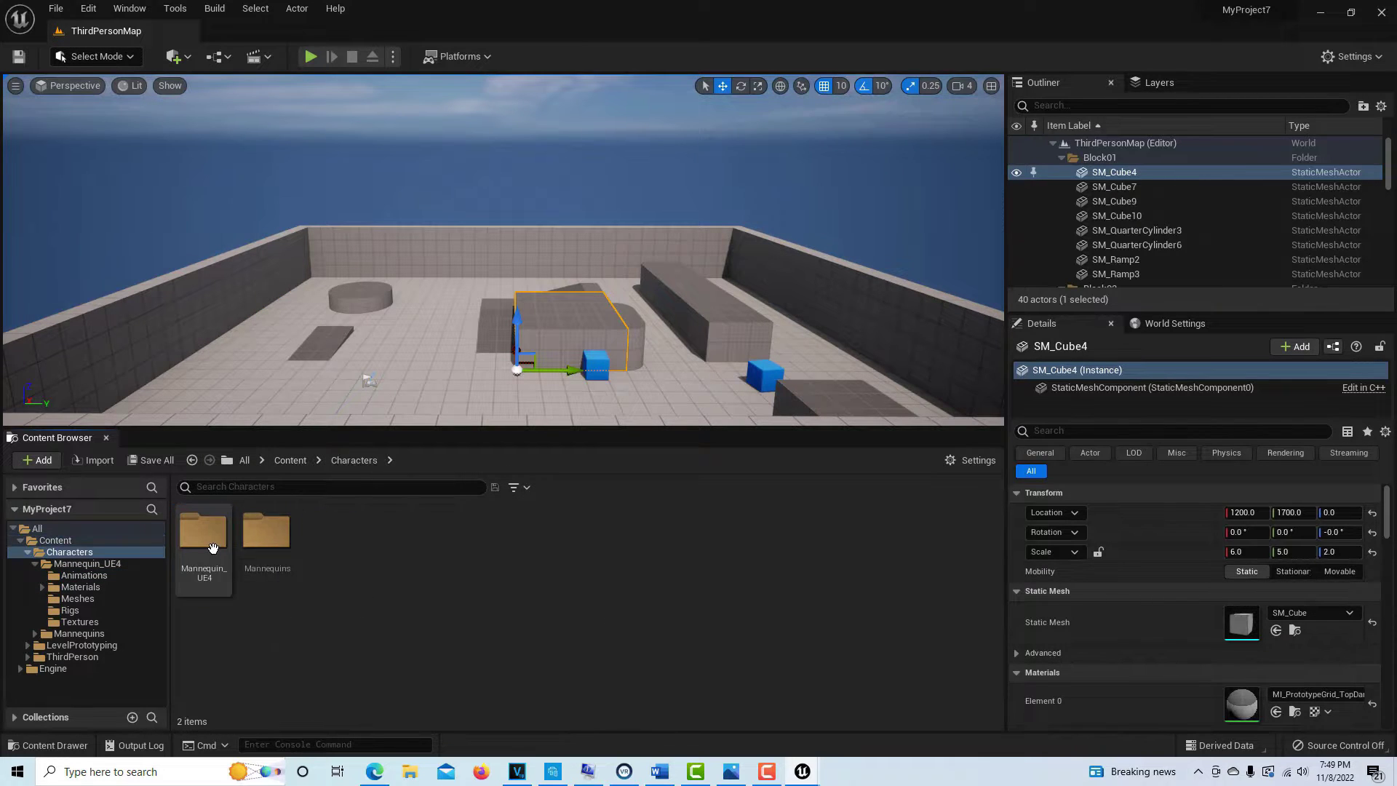
double_click(267, 540)
left_click(205, 551)
double_click(204, 551)
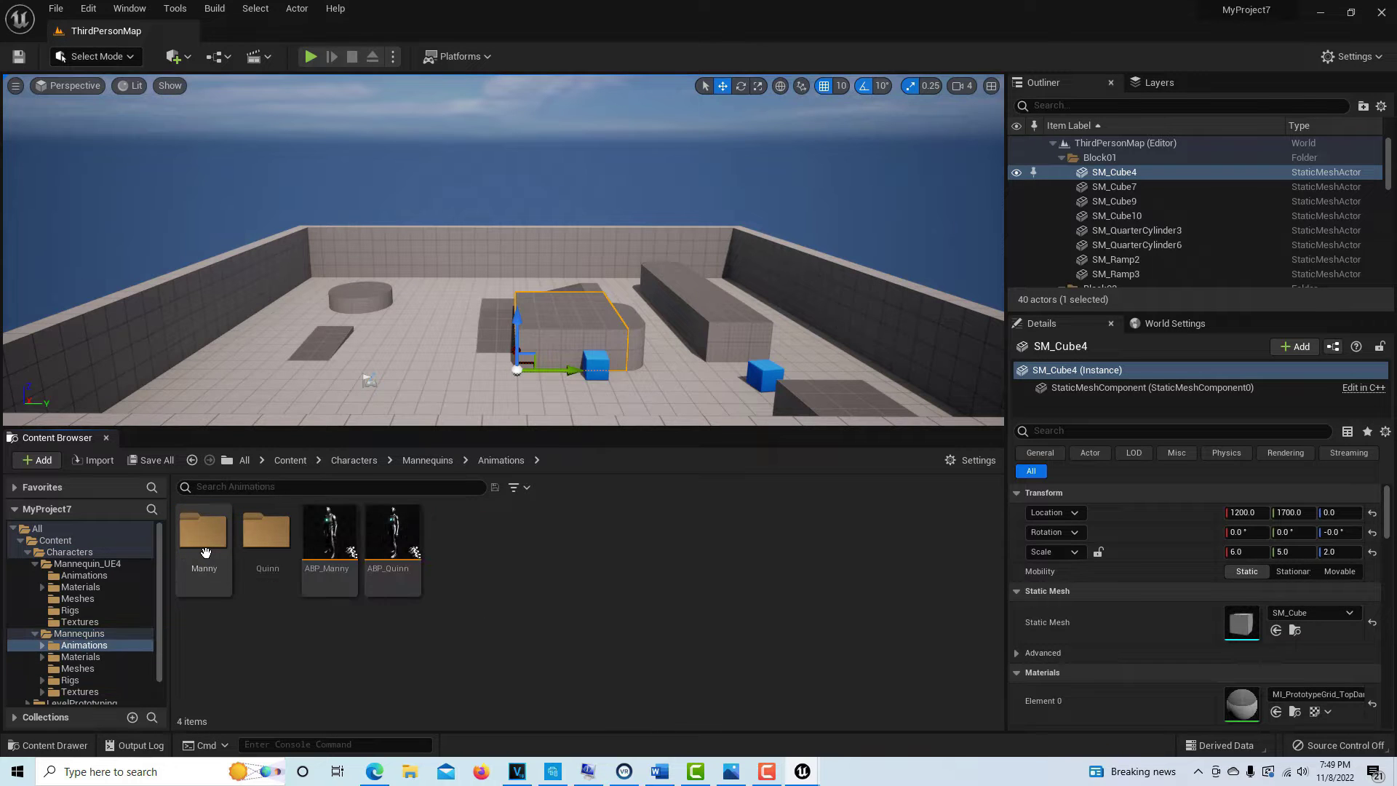
double_click(273, 544)
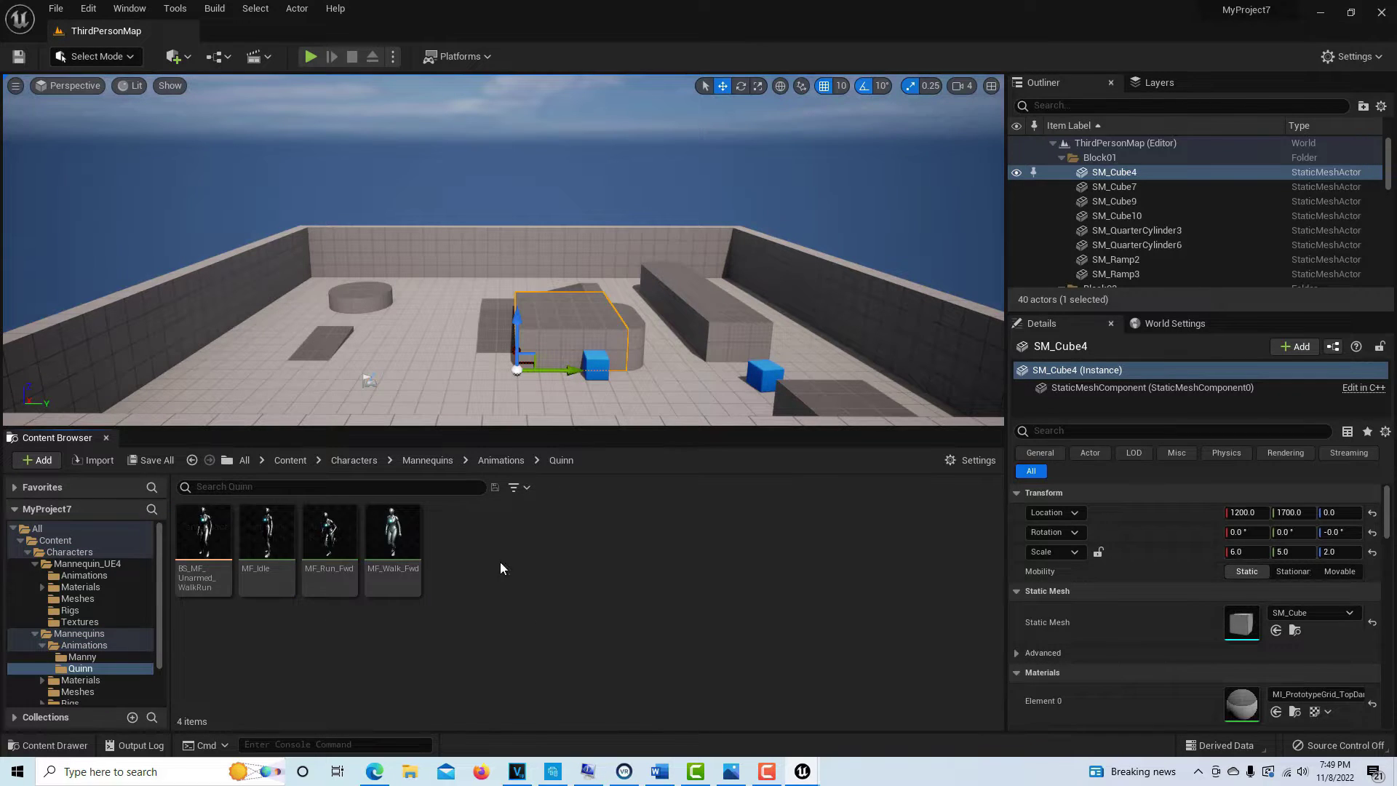
Step: Place the MF_Idle Quinn animation into ThirdPersonMap and bring up the Edit menu
left_click_drag(266, 538, 396, 349)
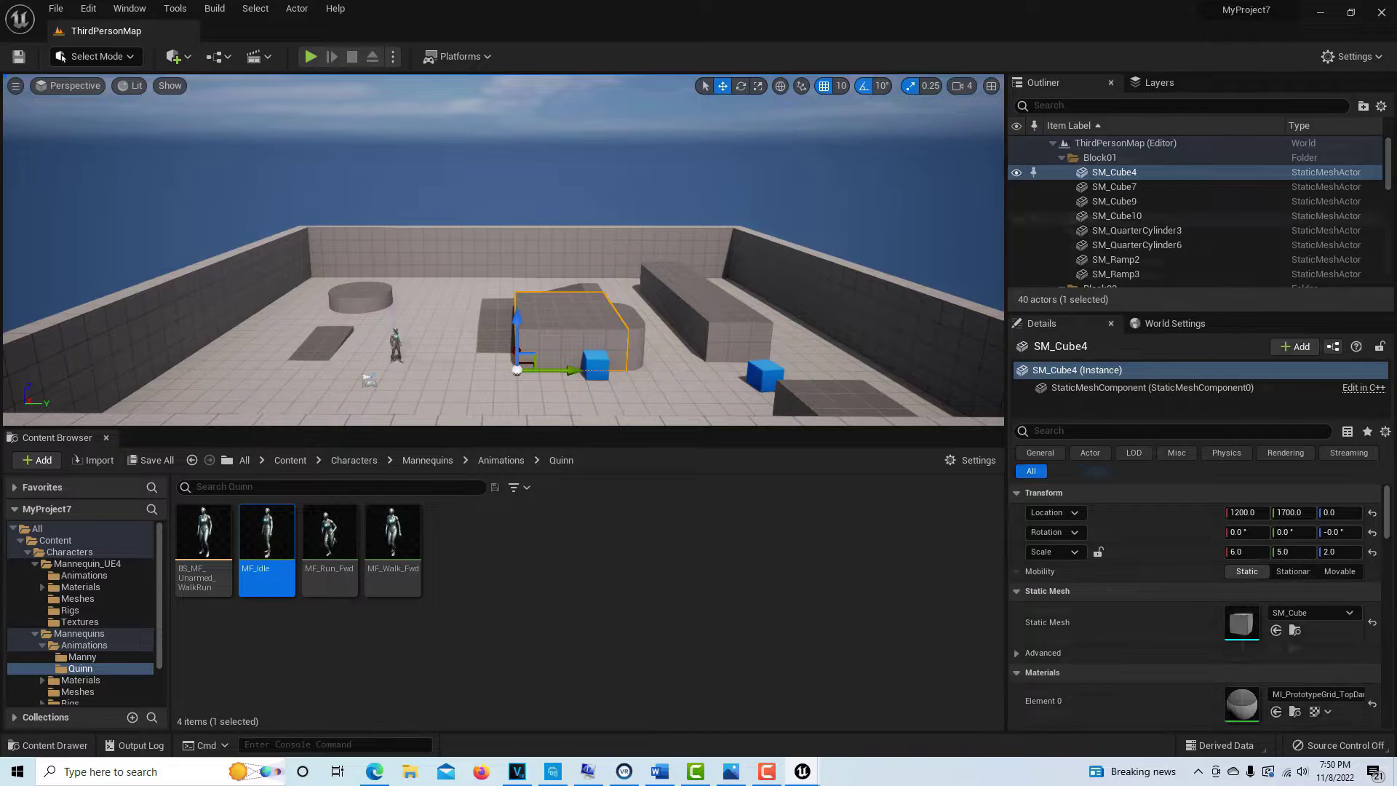
left_click(403, 369)
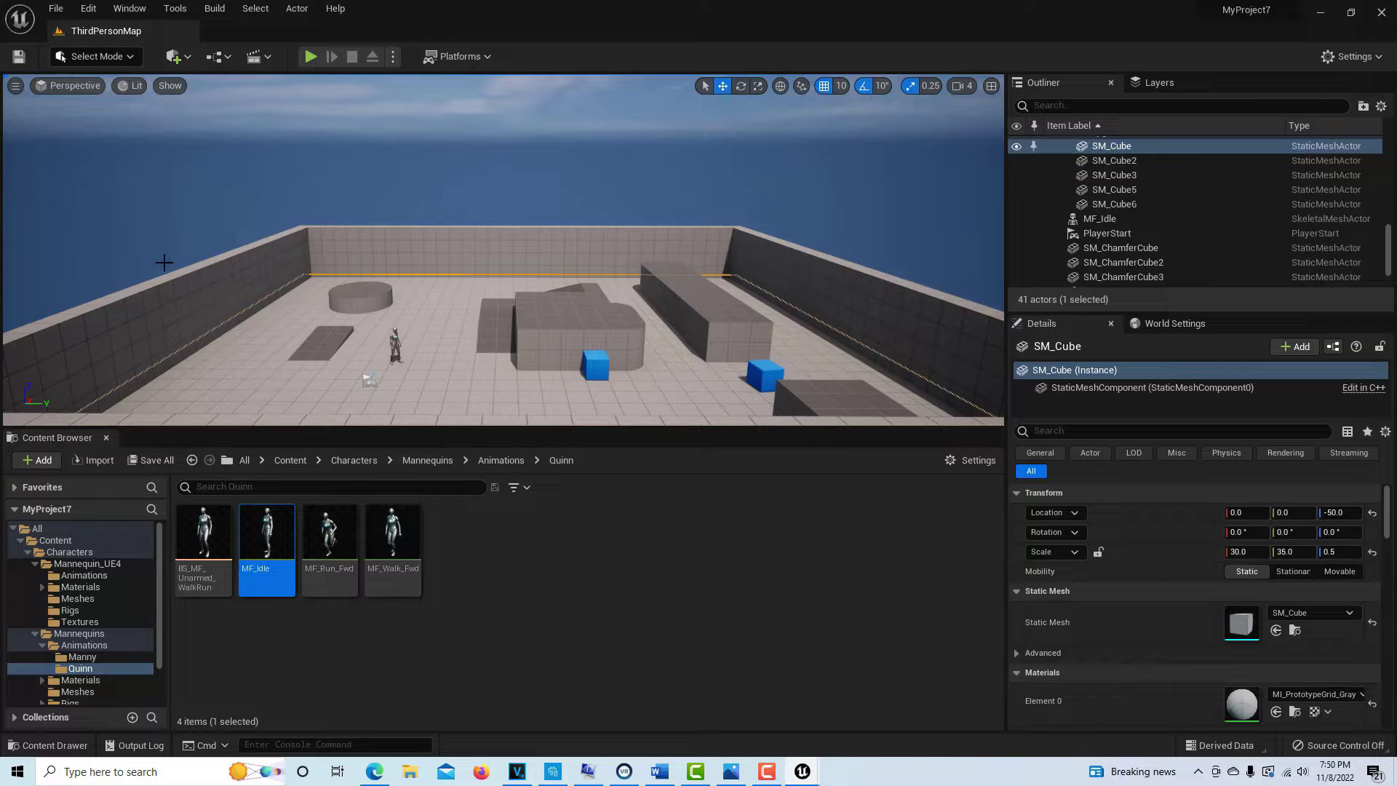
left_click(88, 8)
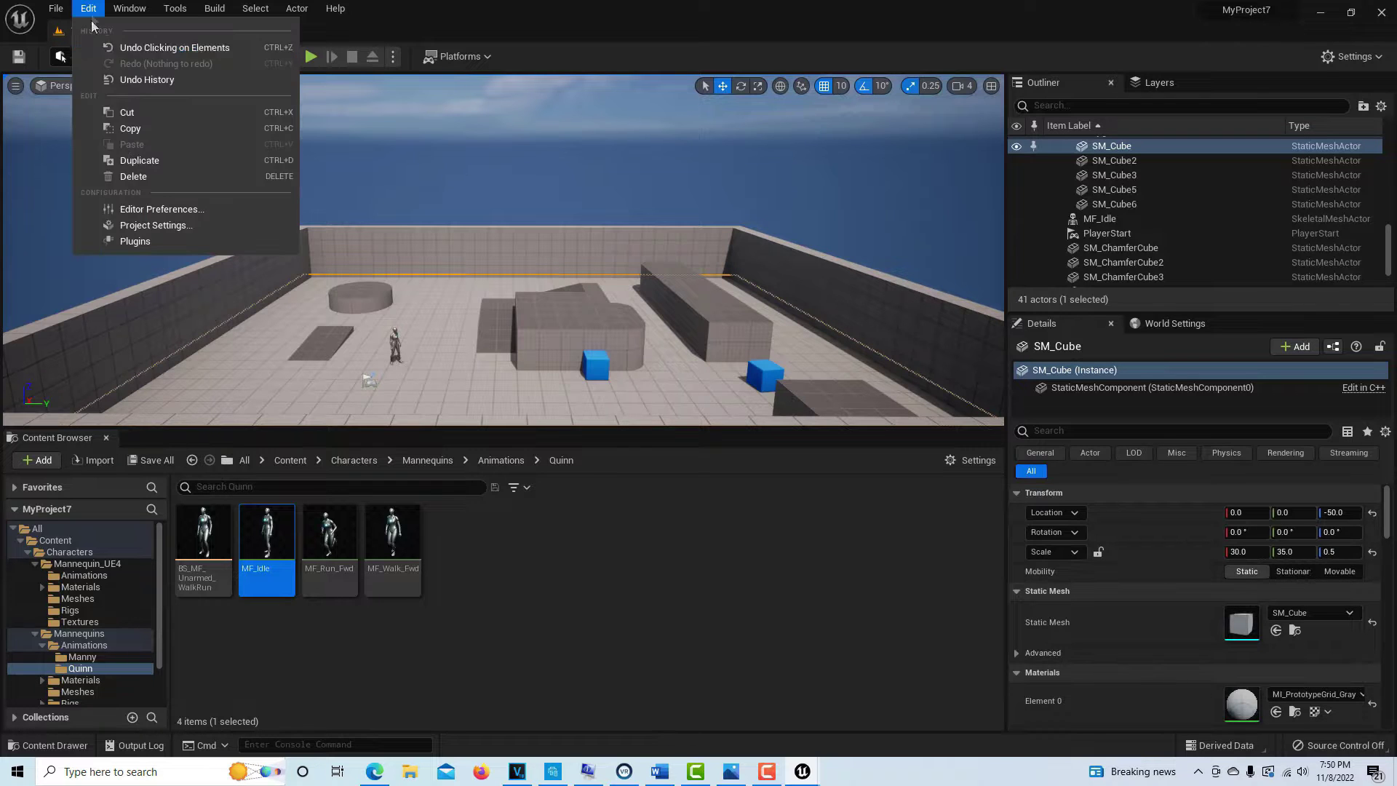
Step: Open the Plugins browser and enable the beta VirtualCamera plugin
left_click(144, 241)
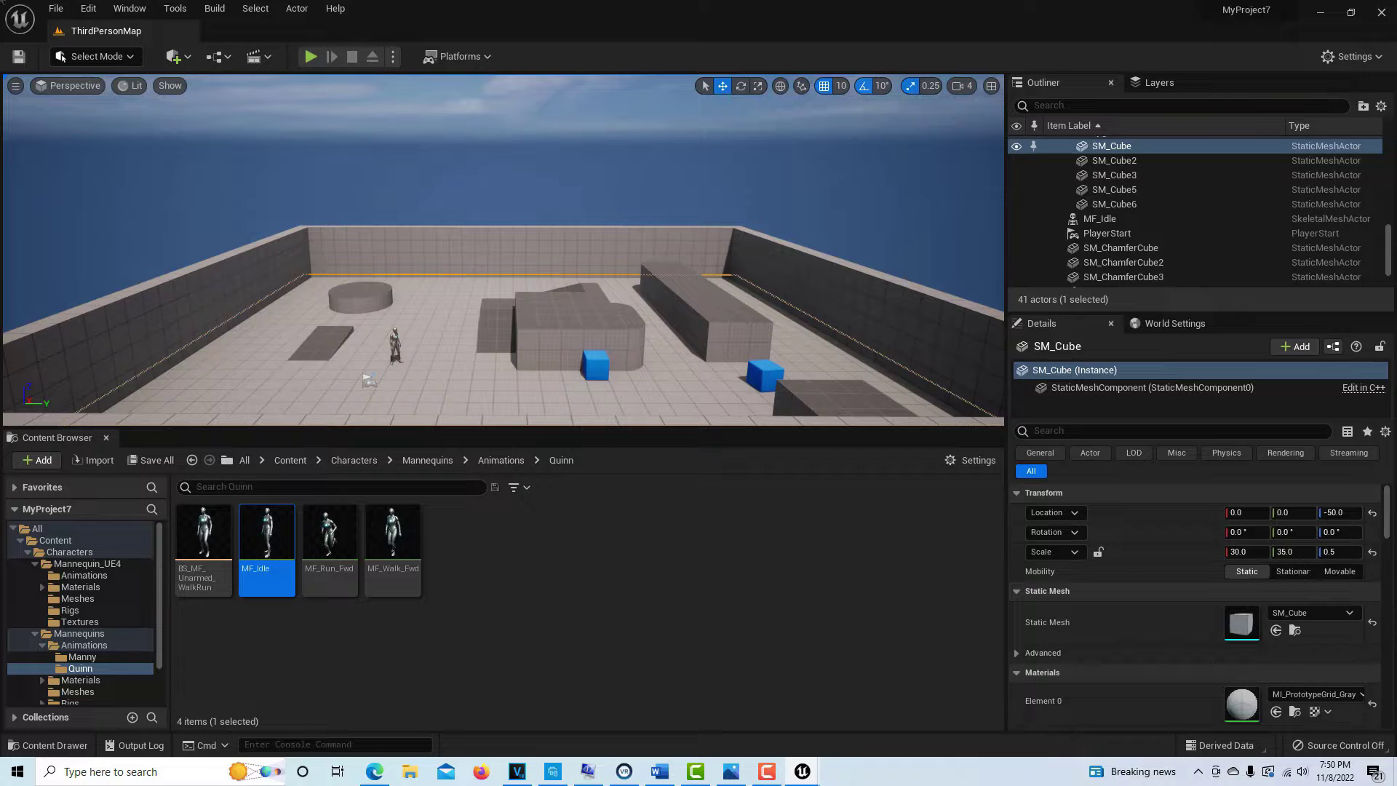
left_click(89, 8)
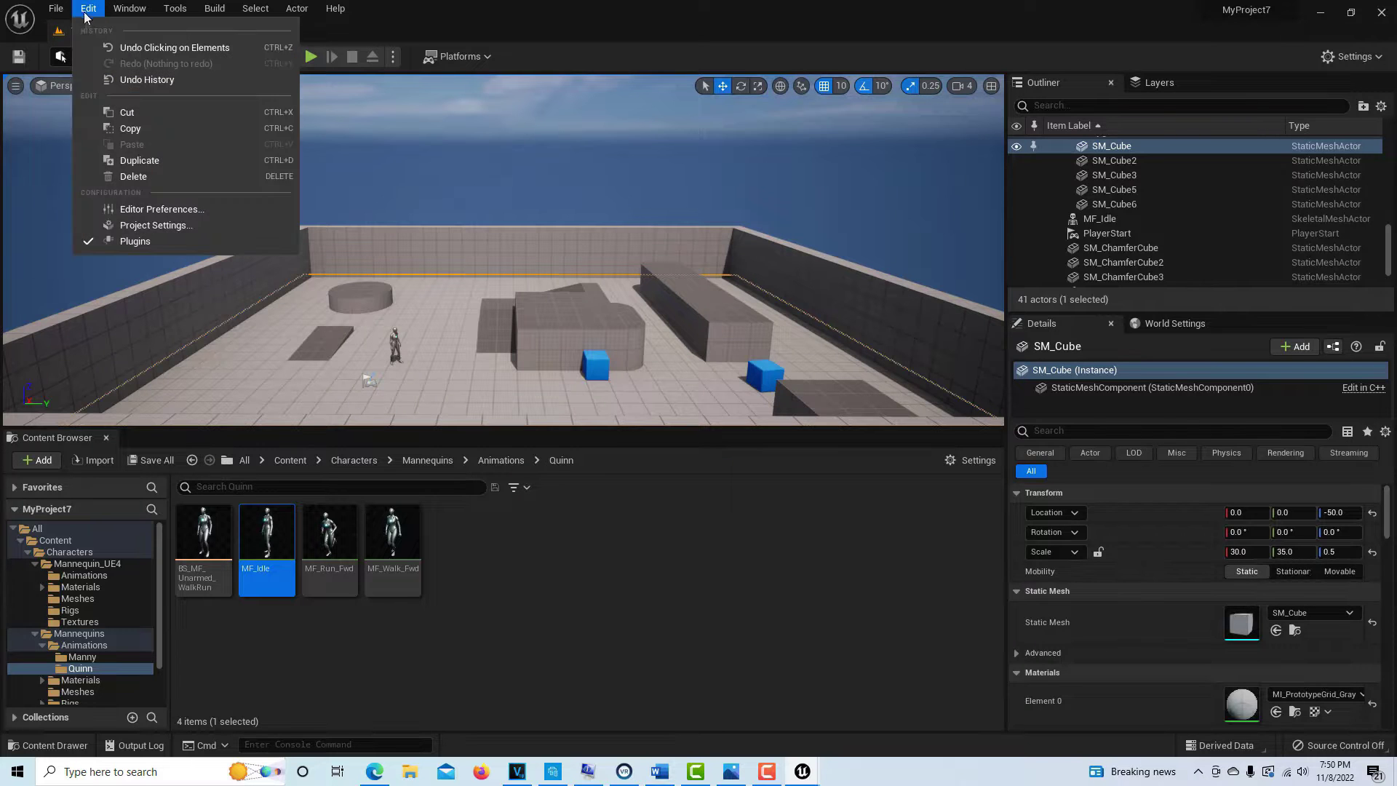
left_click(151, 246)
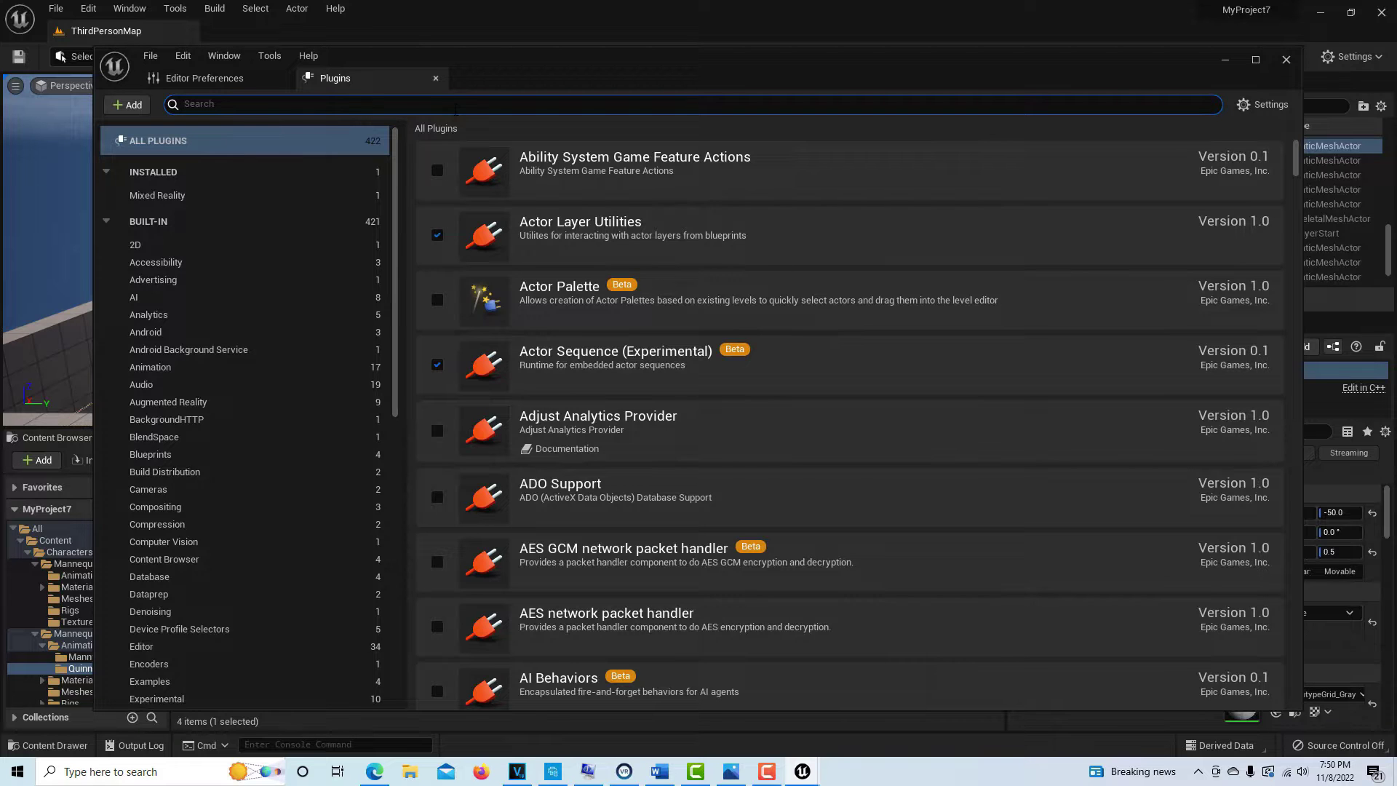
type("virtua")
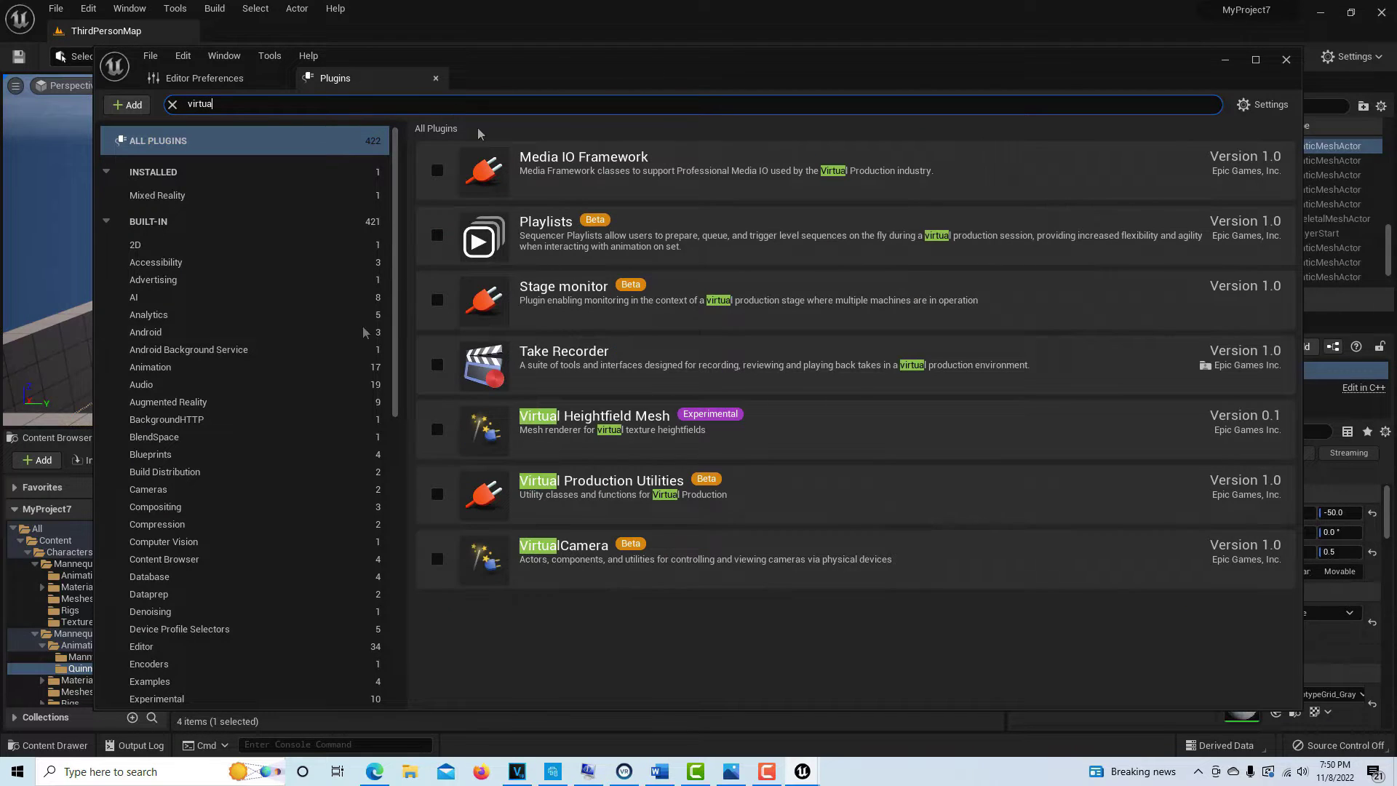
left_click(439, 560)
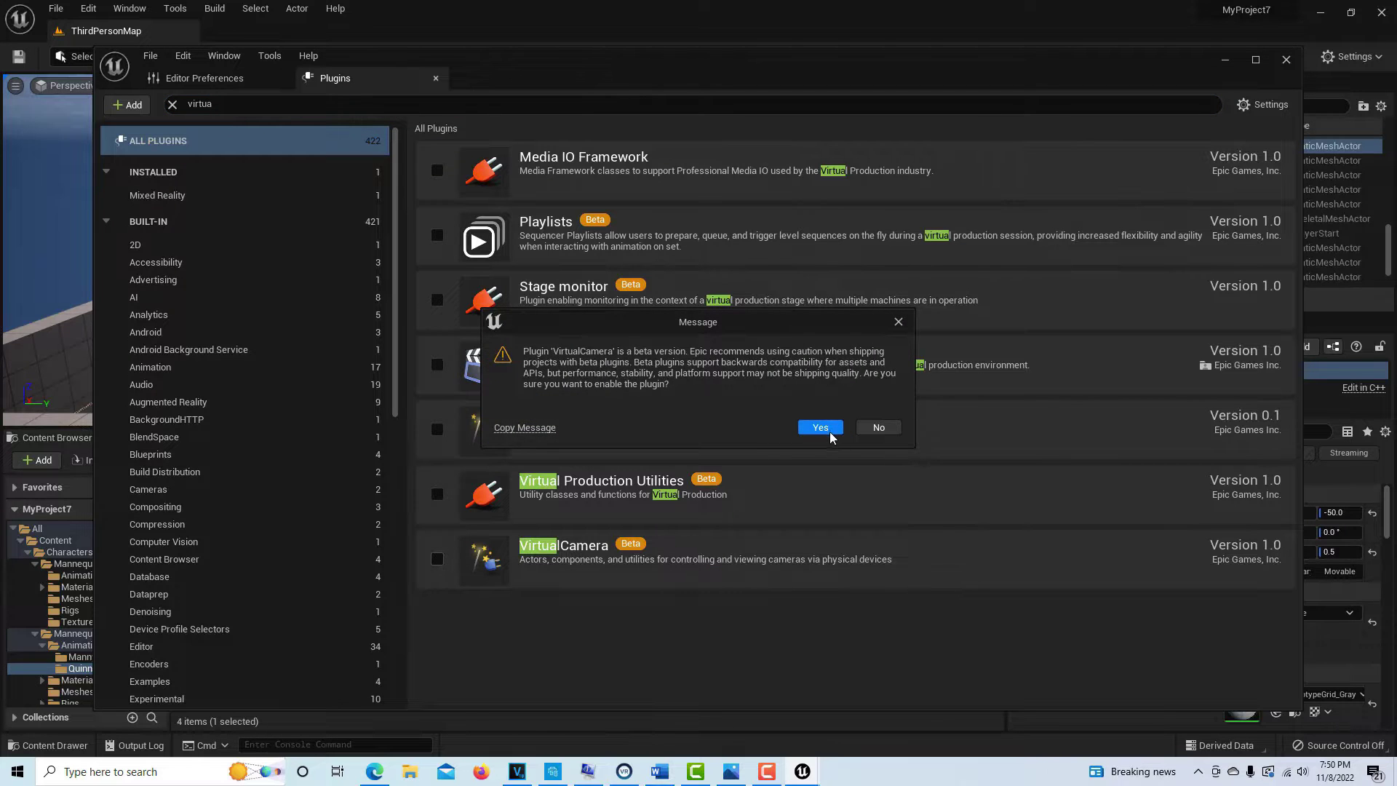
left_click(818, 428)
Step: Enable the Live Link and beta LiveLinkXR plugins
left_click(191, 104)
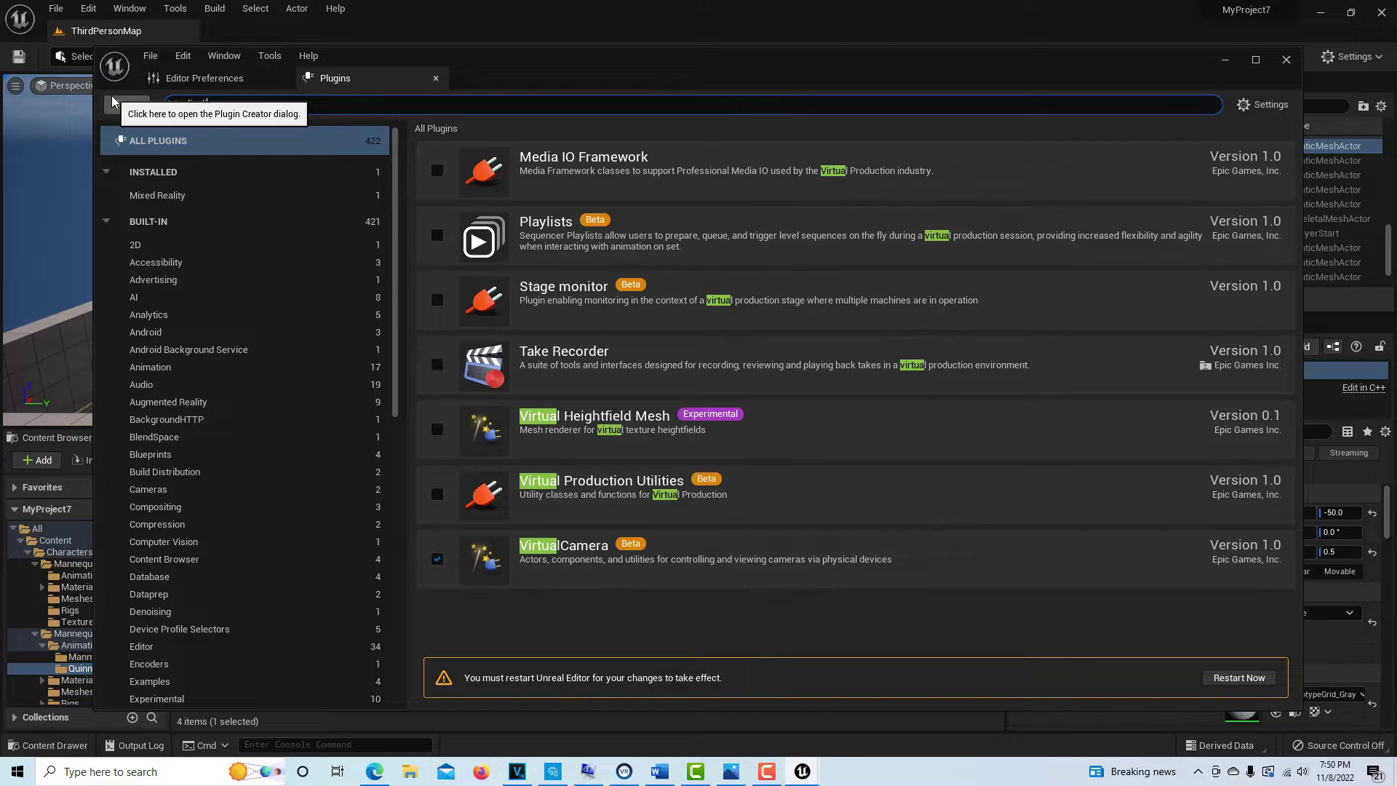
type("livelink")
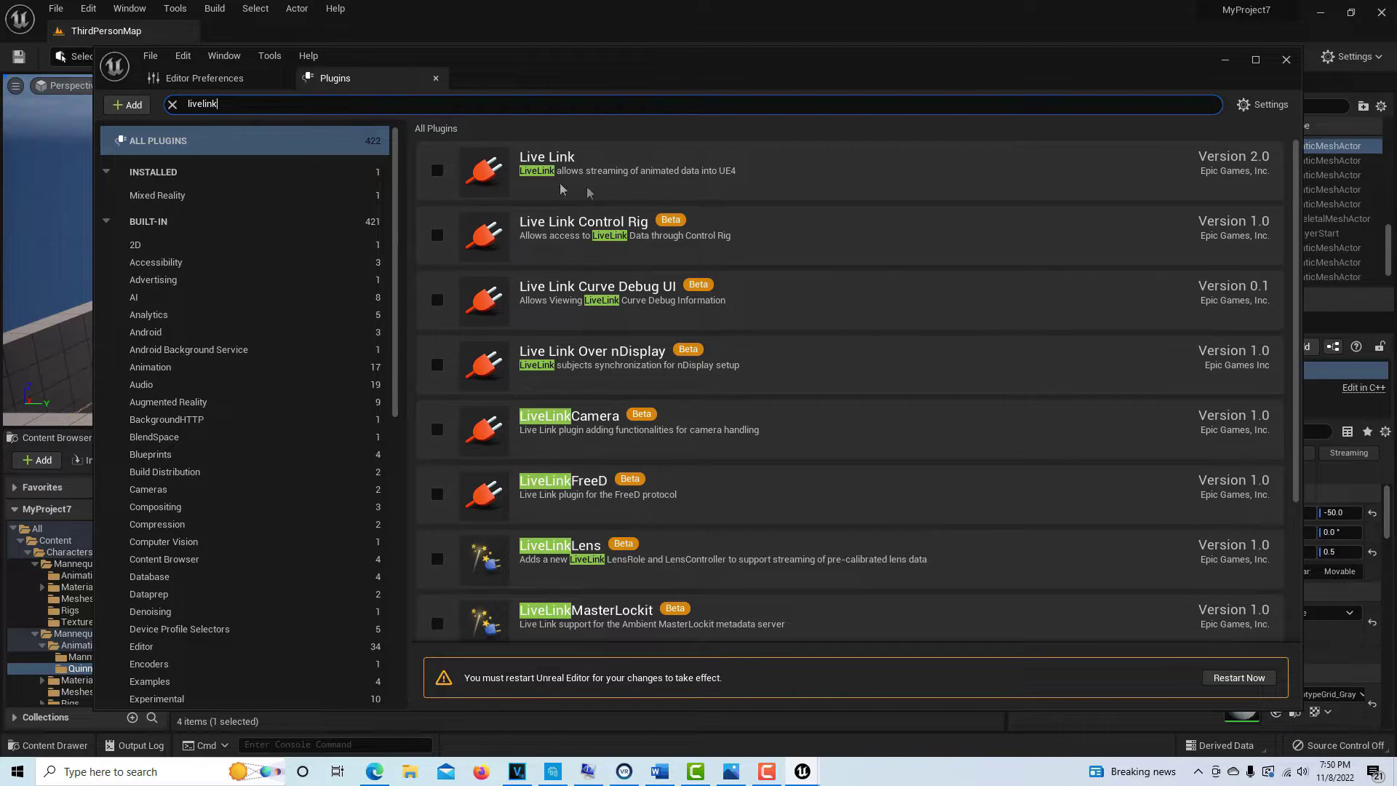
left_click(436, 169)
left_click(218, 104)
type("xr")
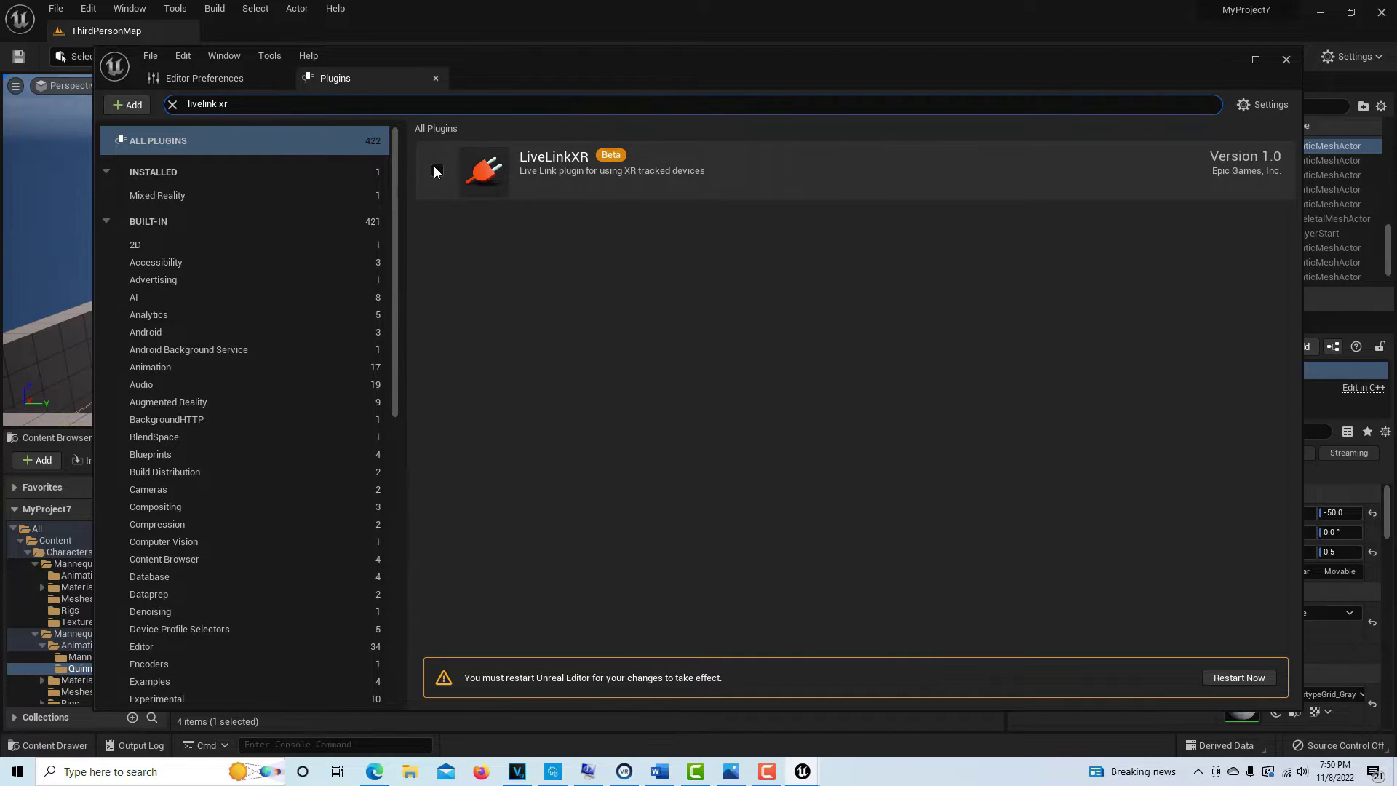
left_click(435, 169)
left_click(820, 427)
Step: Enable the SteamVR plugin, restart the editor saving the level, and close Plugins
key("ctrl+a")
type("steam")
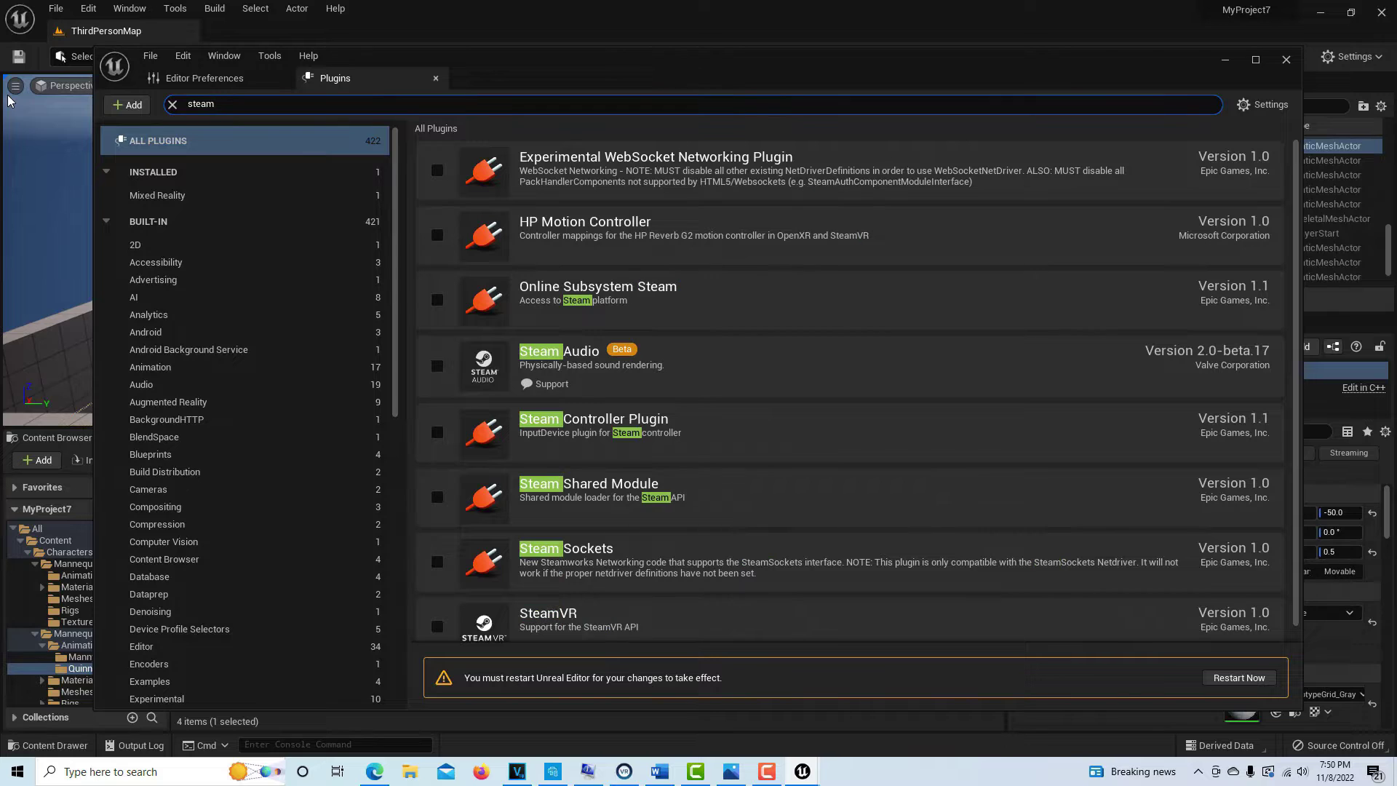
left_click(438, 627)
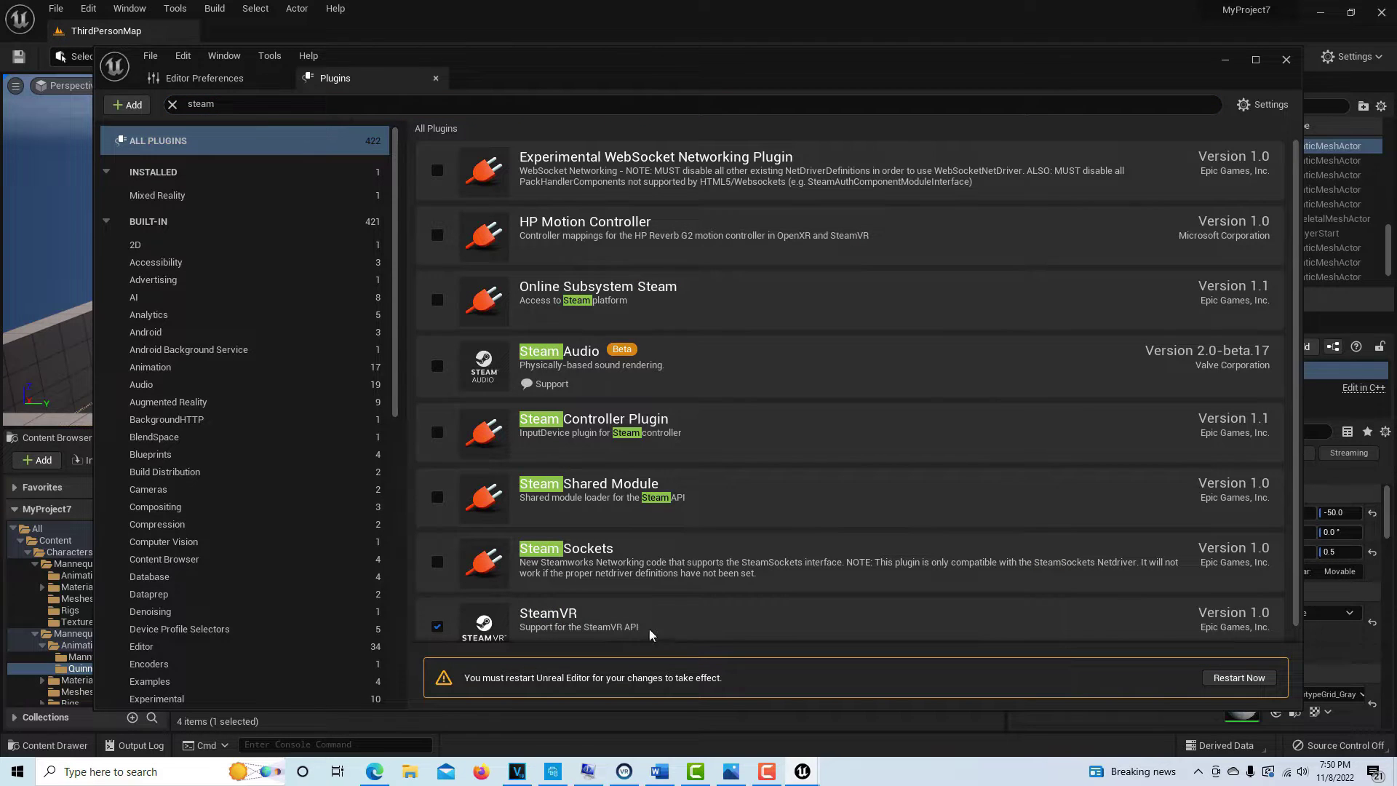
left_click(1230, 680)
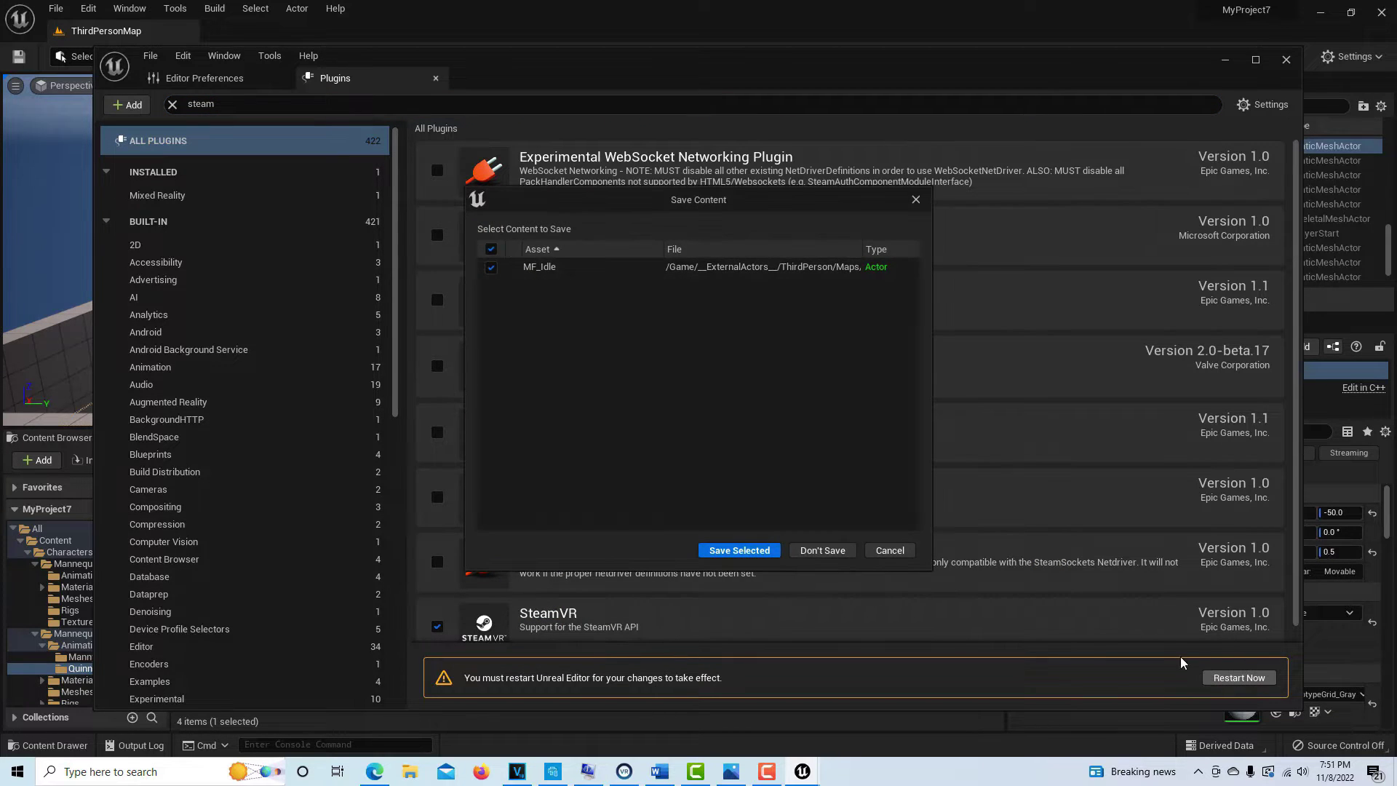
left_click(727, 550)
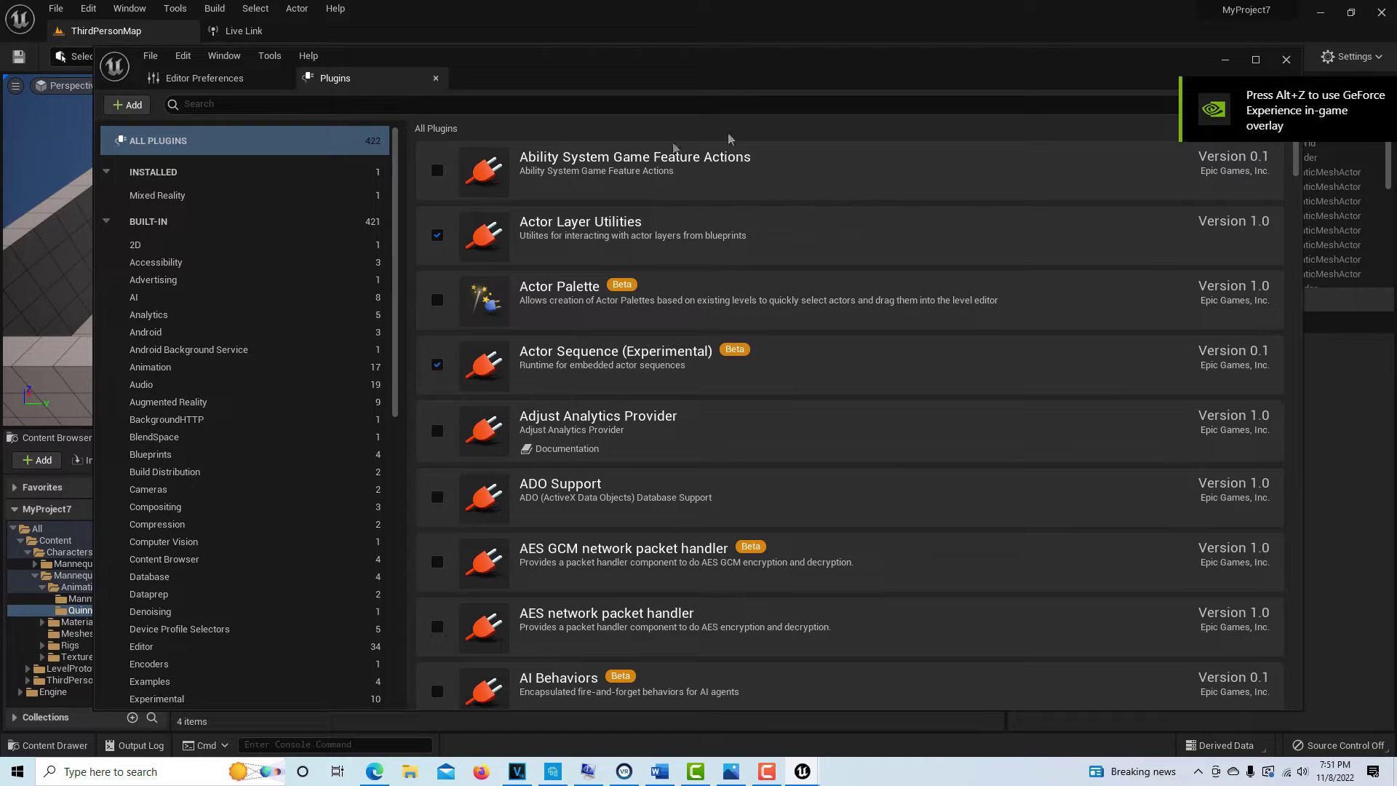
left_click(1229, 64)
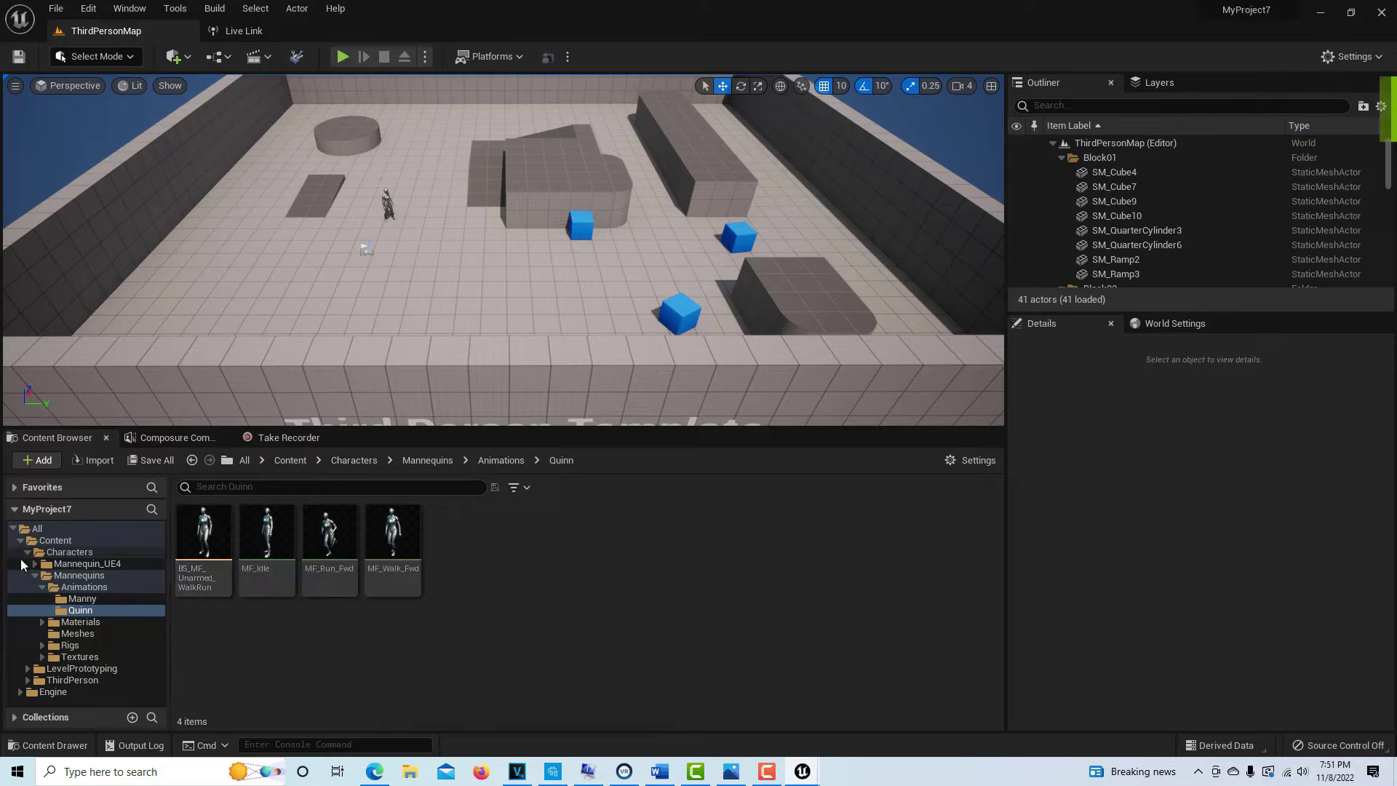
left_click(56, 541)
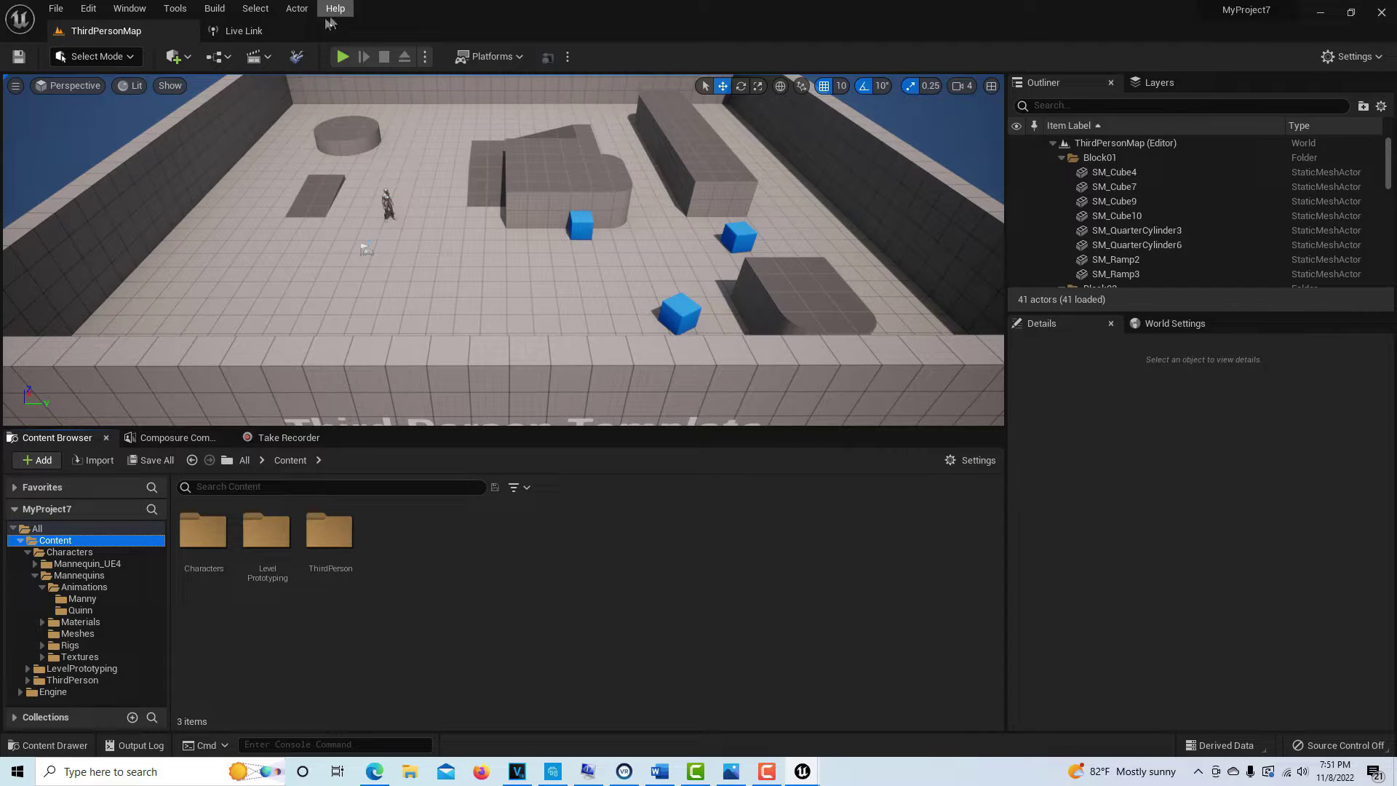
Step: Add a LiveLinkXR Source with Track Trackers in Live Link, then return to ThirdPersonMap
left_click(261, 31)
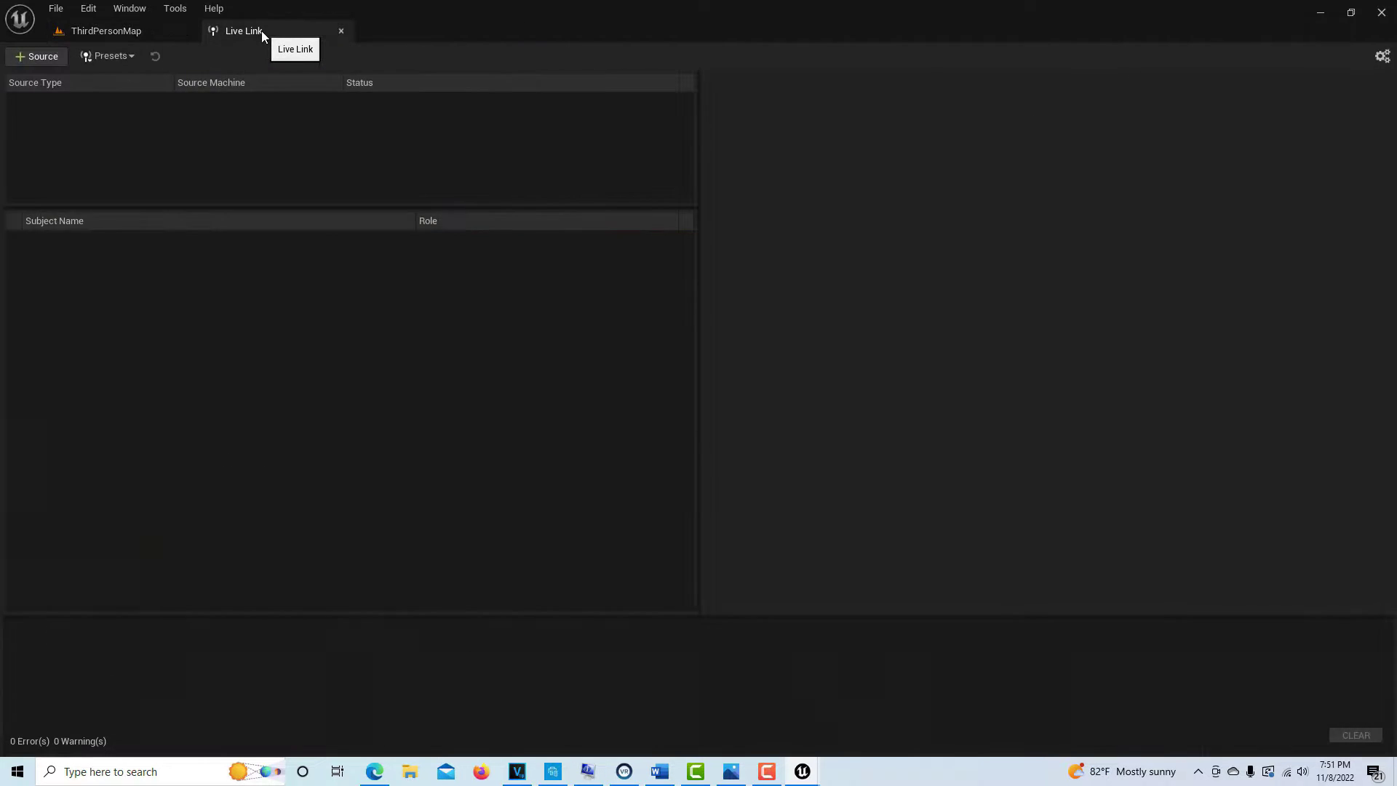
left_click(47, 56)
mouse_move(52, 101)
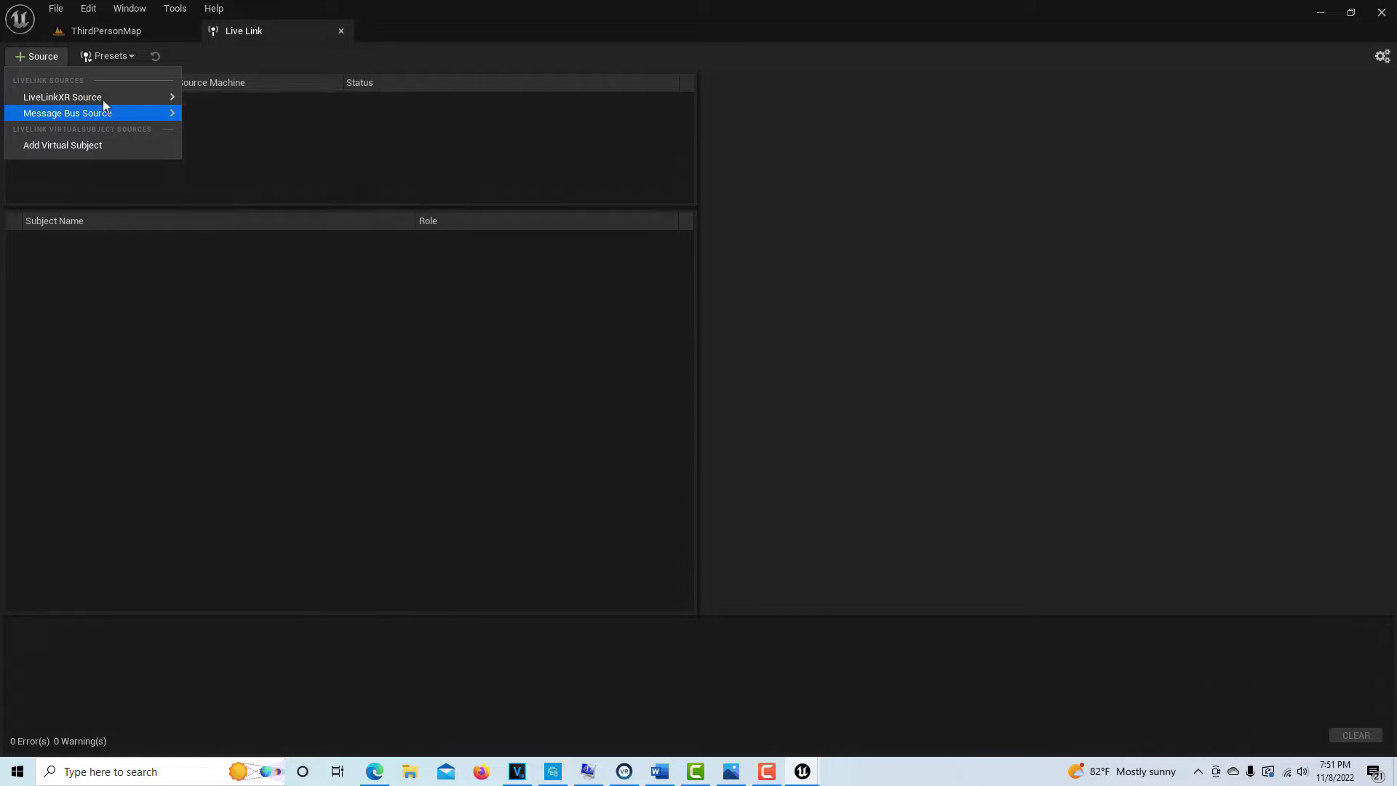
mouse_move(106, 101)
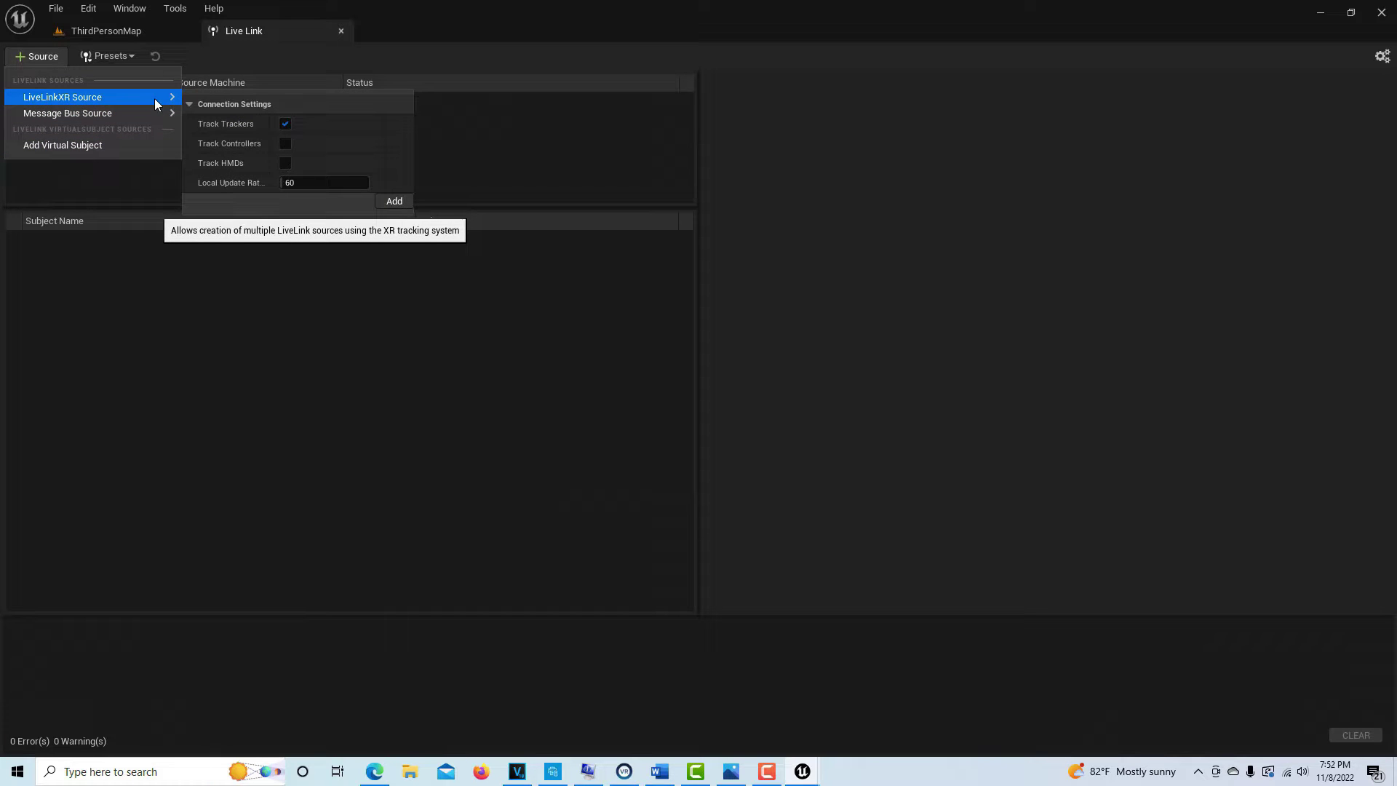
left_click(397, 205)
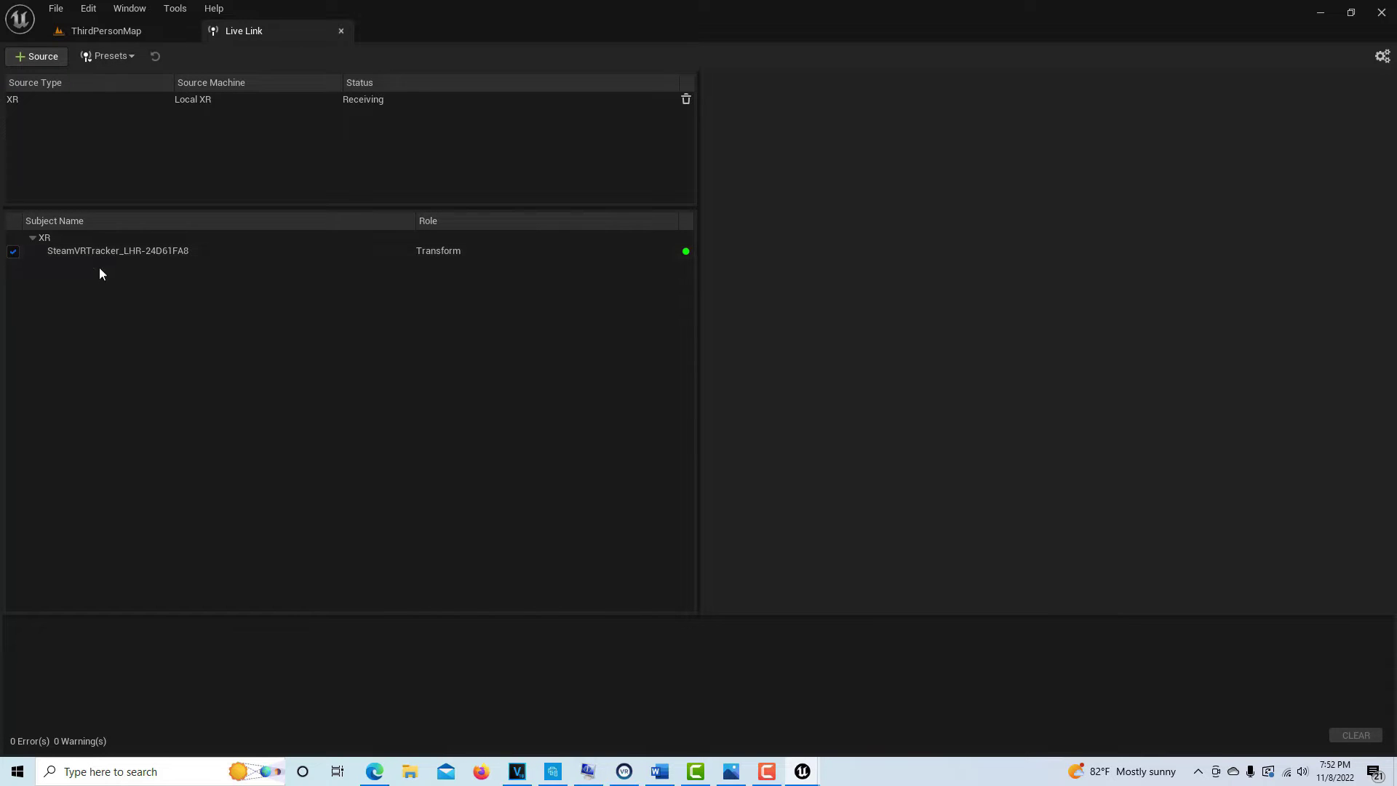
left_click(141, 252)
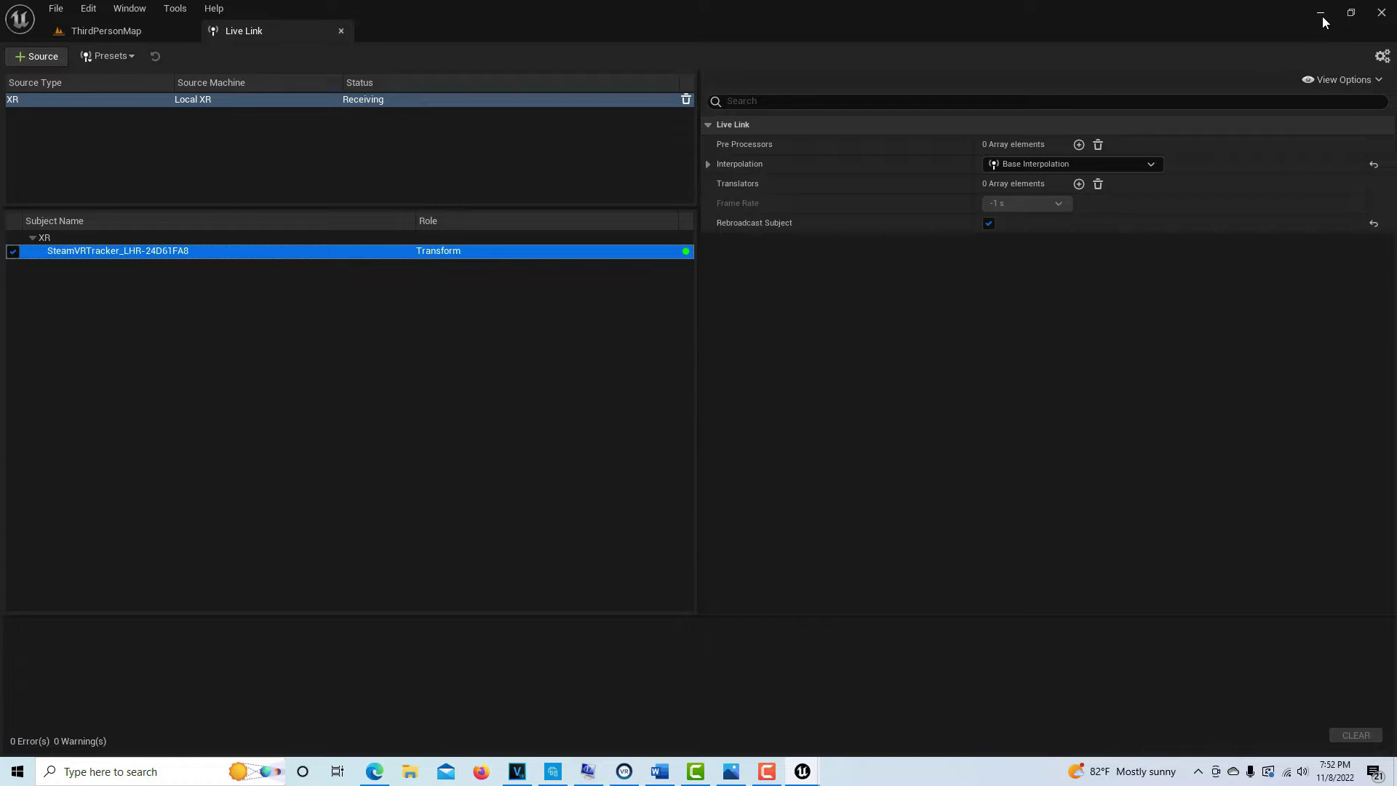
left_click(142, 32)
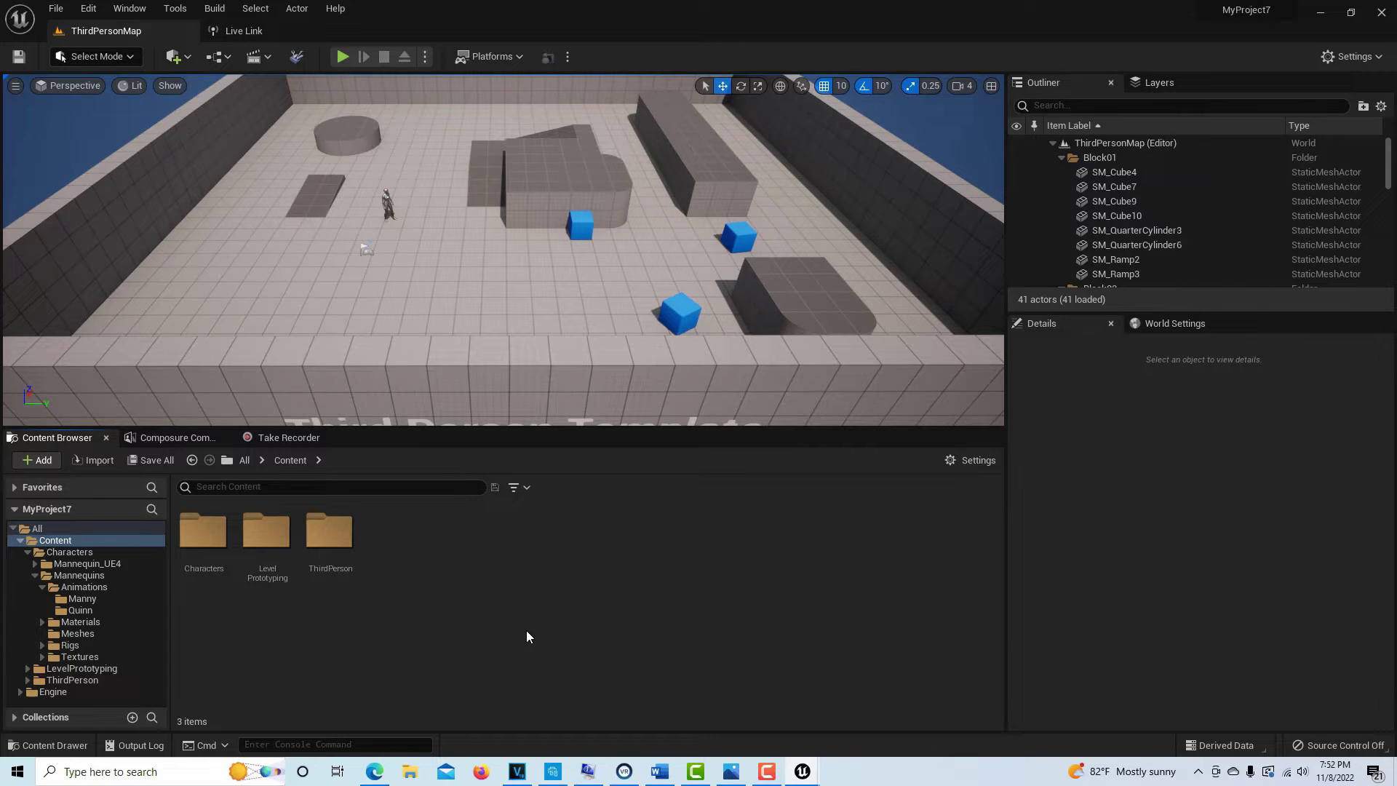
Step: Create an Actor Blueprint Class named VR_Cam in the Content folder
right_click(473, 559)
left_click(565, 152)
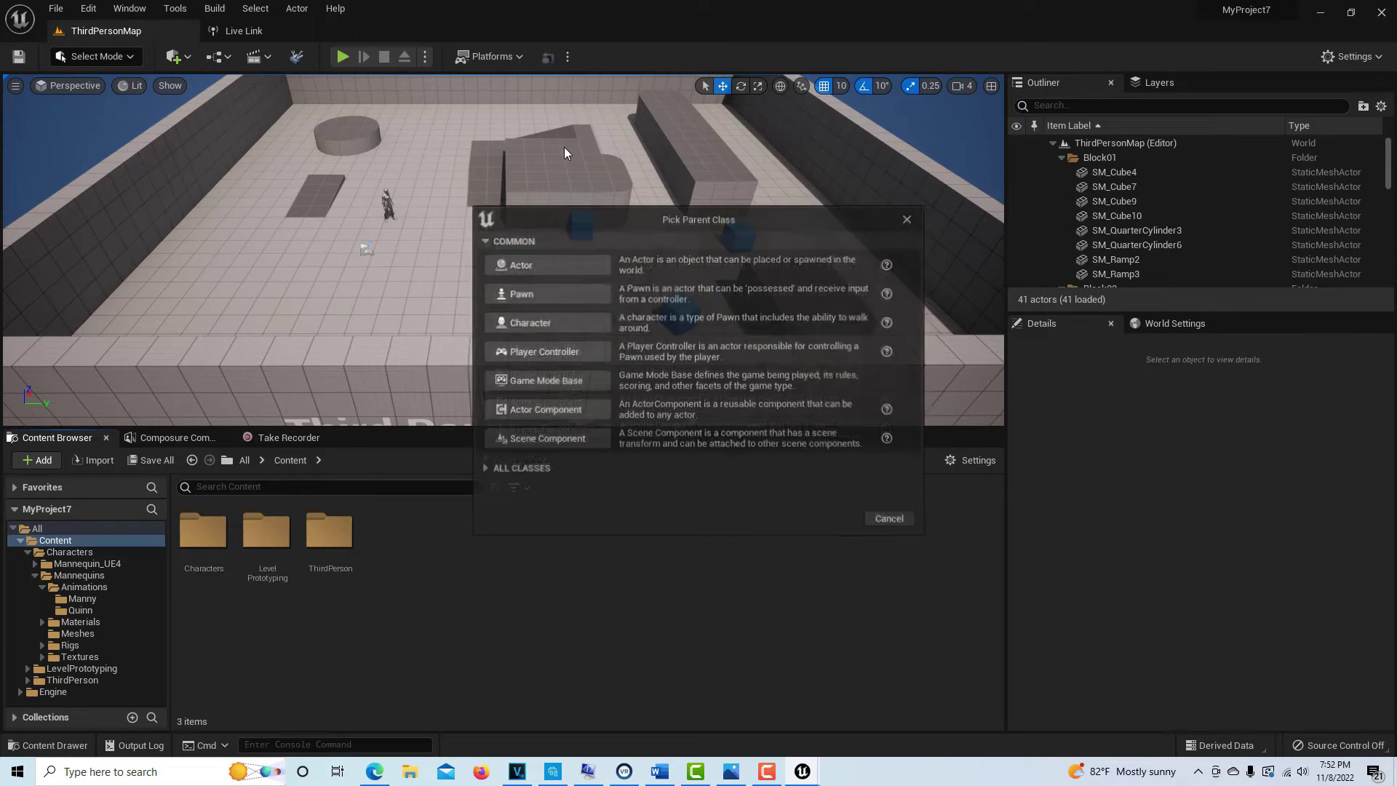
left_click(527, 268)
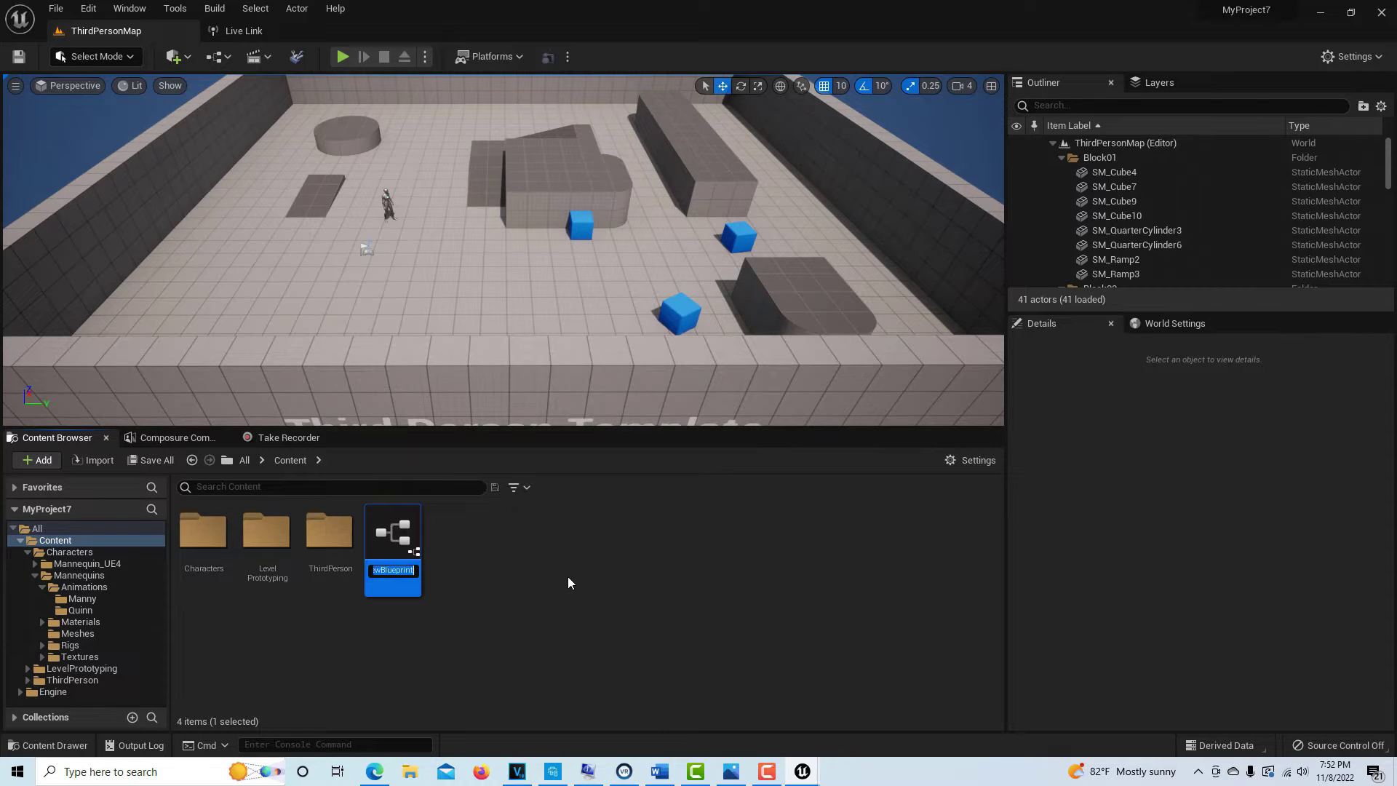
type("VR_Cam")
key("Return")
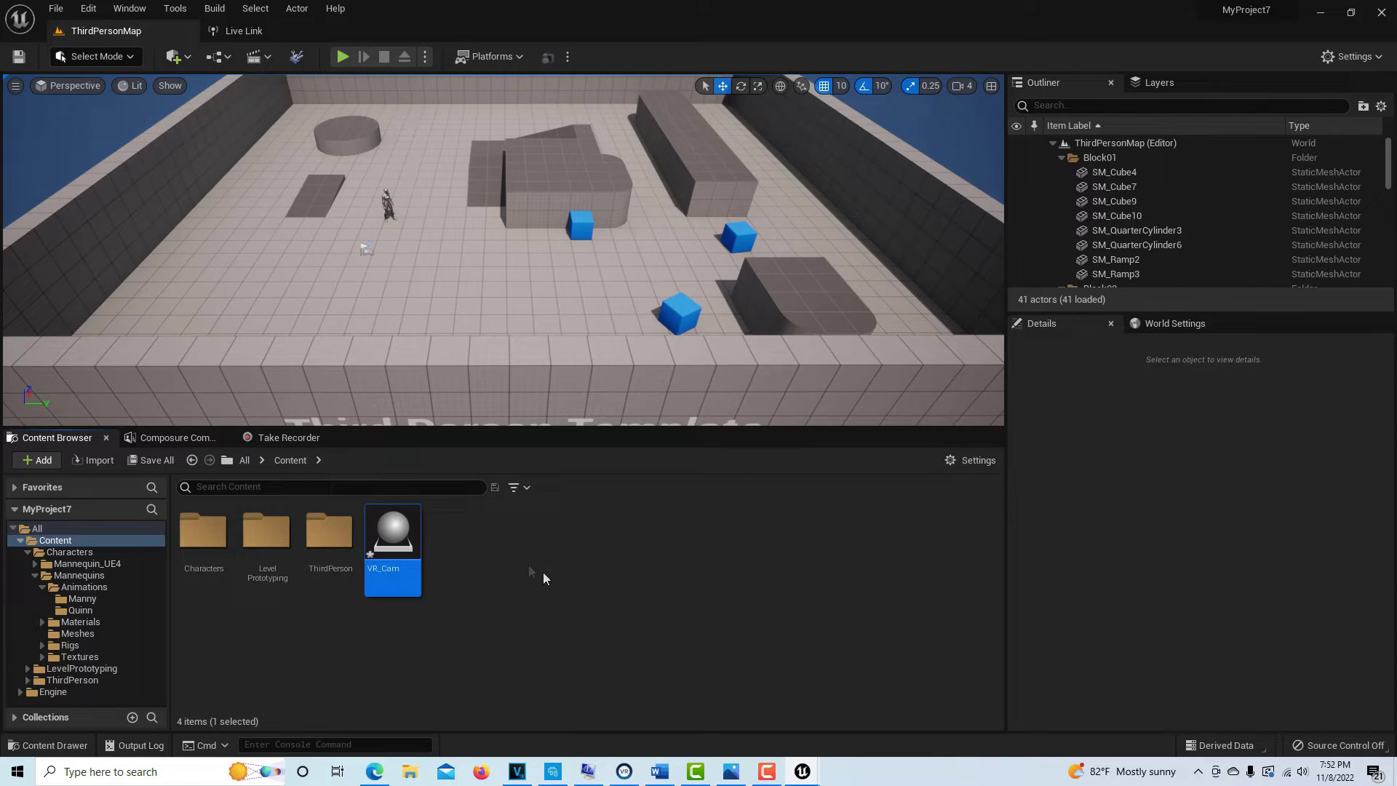
Step: Open the VR_Cam blueprint, dock its editor in the main window, and save it
double_click(397, 548)
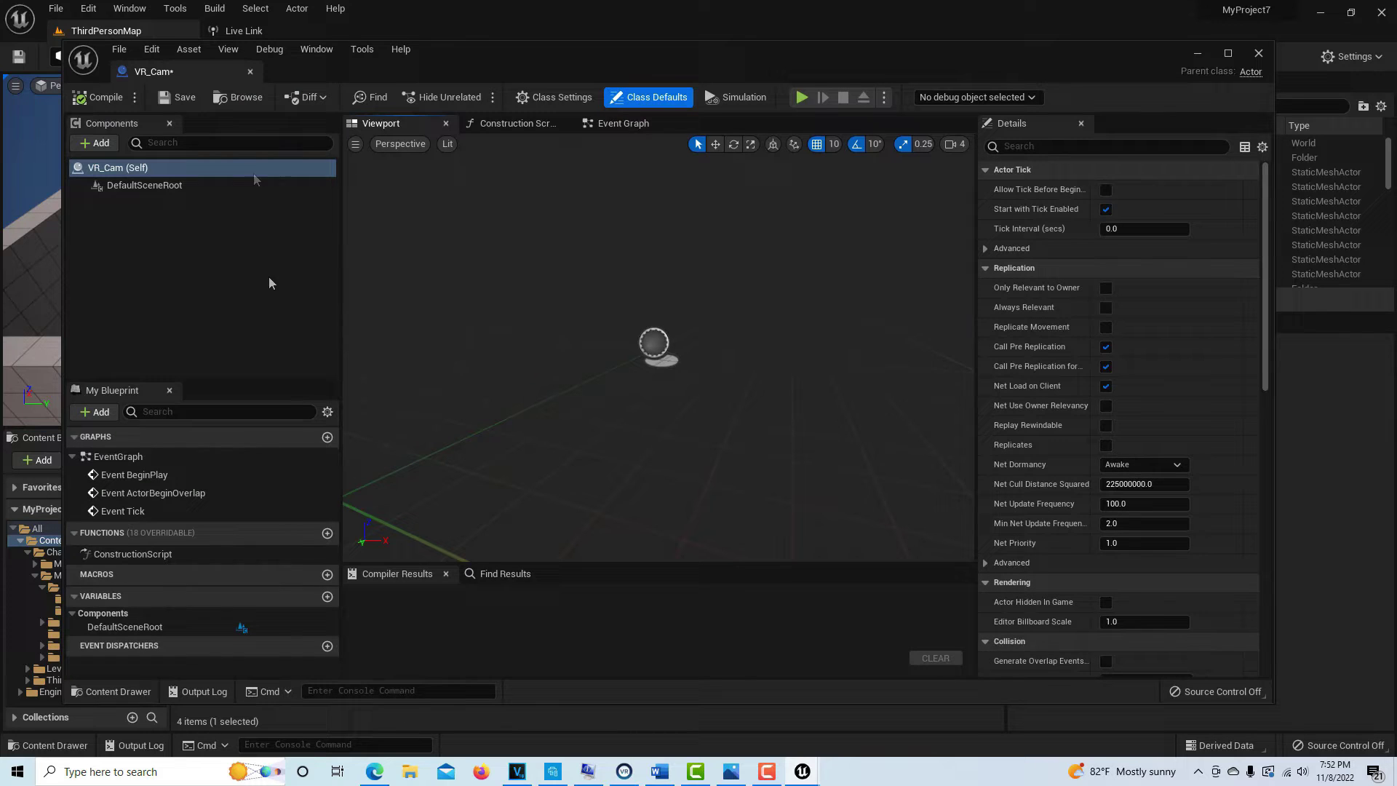
left_click_drag(275, 70, 409, 37)
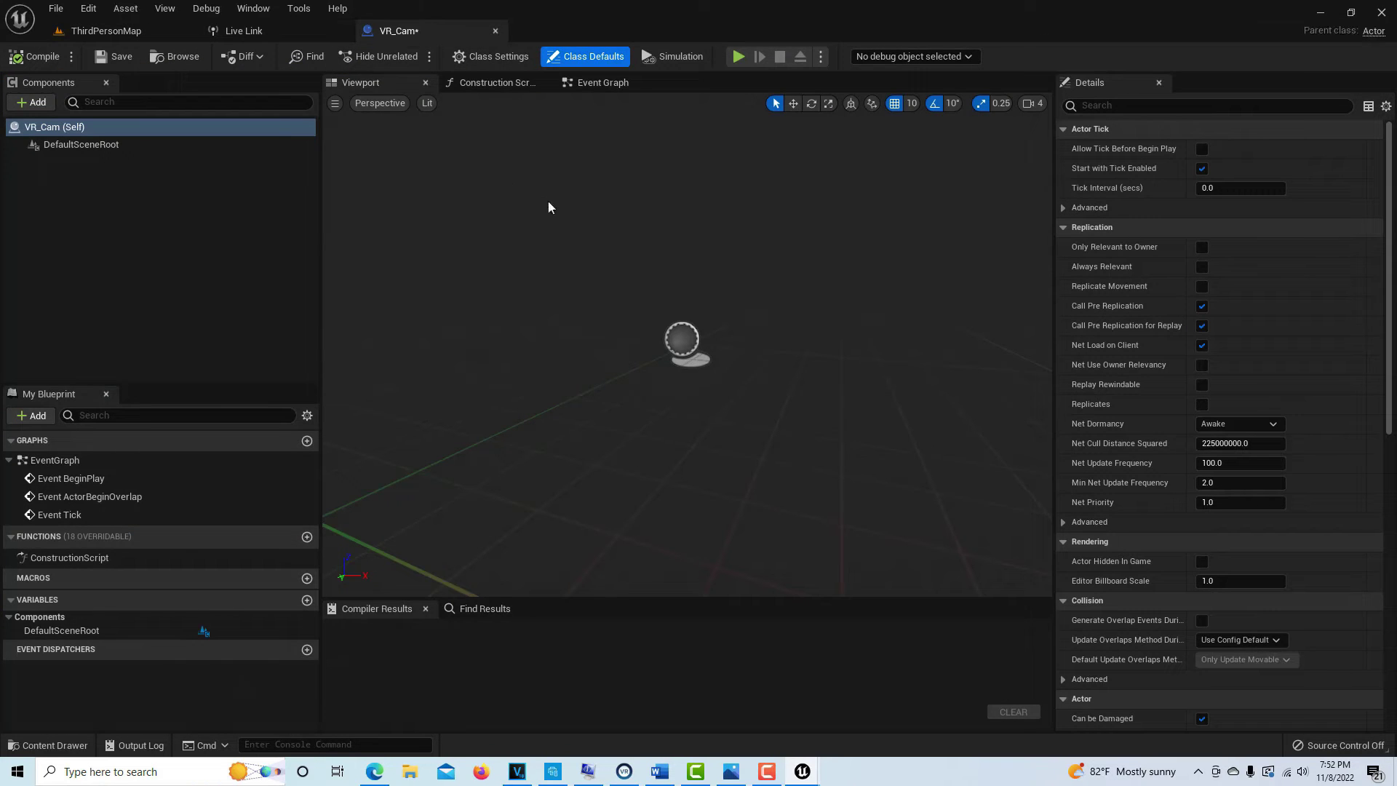
left_click(117, 57)
Step: Add a Live Link Controller component whose Subject Representation is the SteamVR tracker subject
left_click(23, 106)
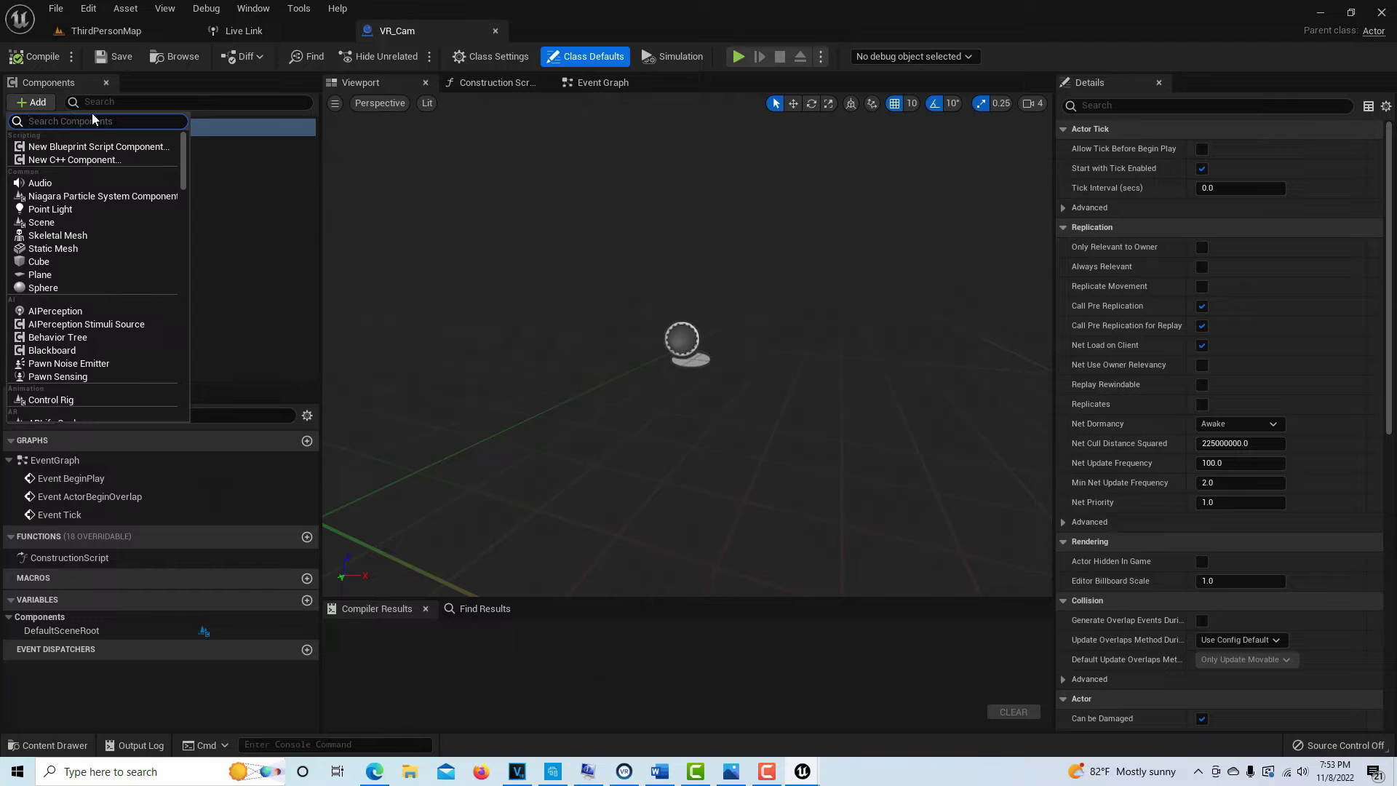
type("live")
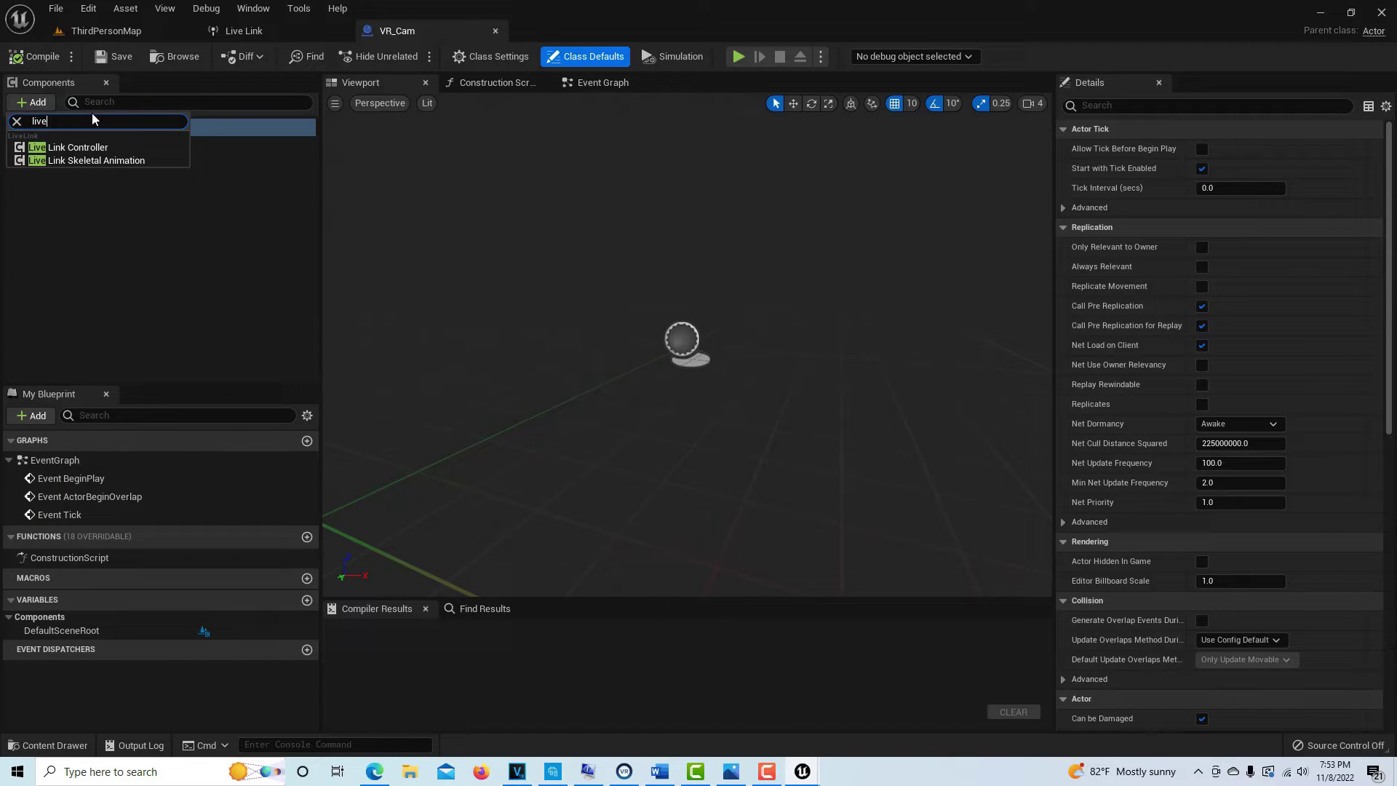
left_click(72, 147)
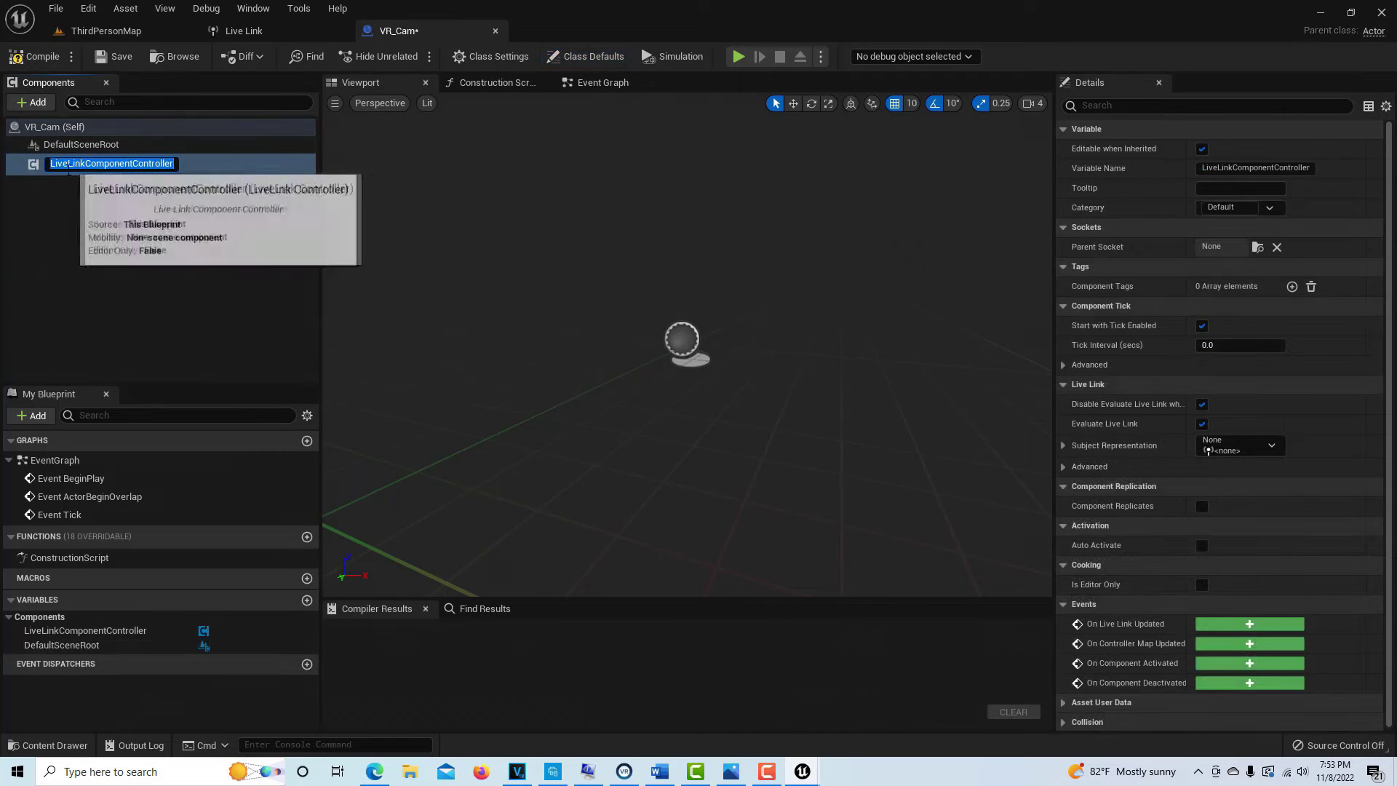
key("Return")
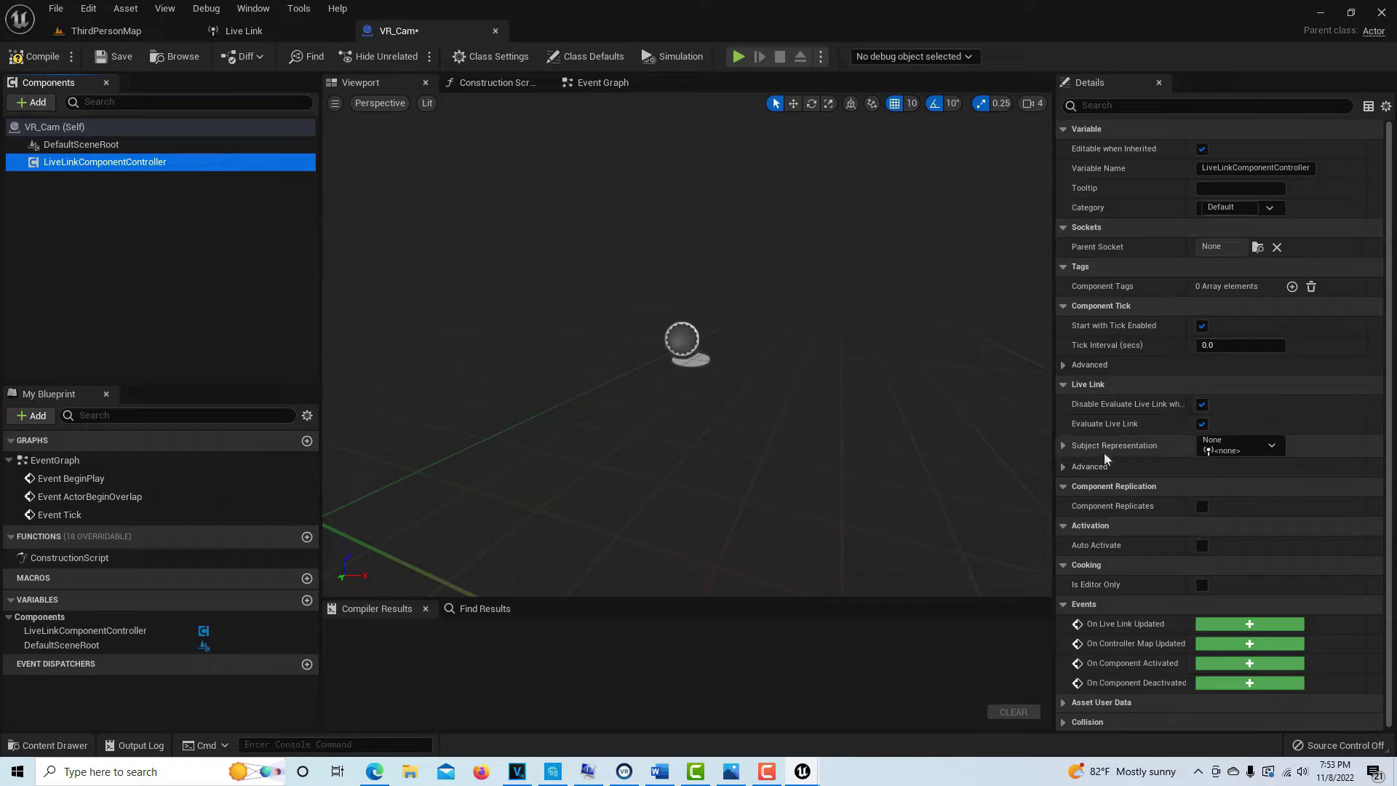
left_click(1066, 446)
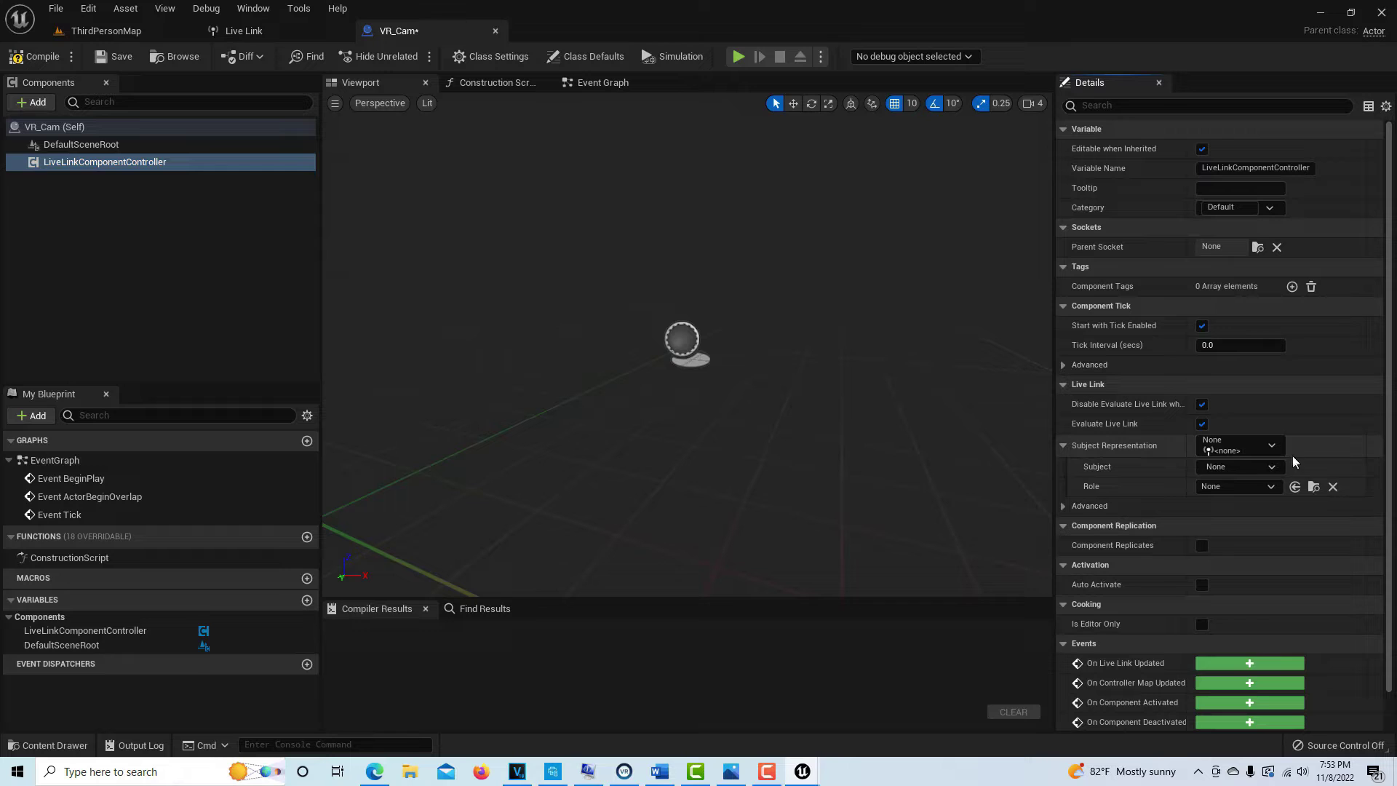
left_click(1272, 447)
left_click(1286, 502)
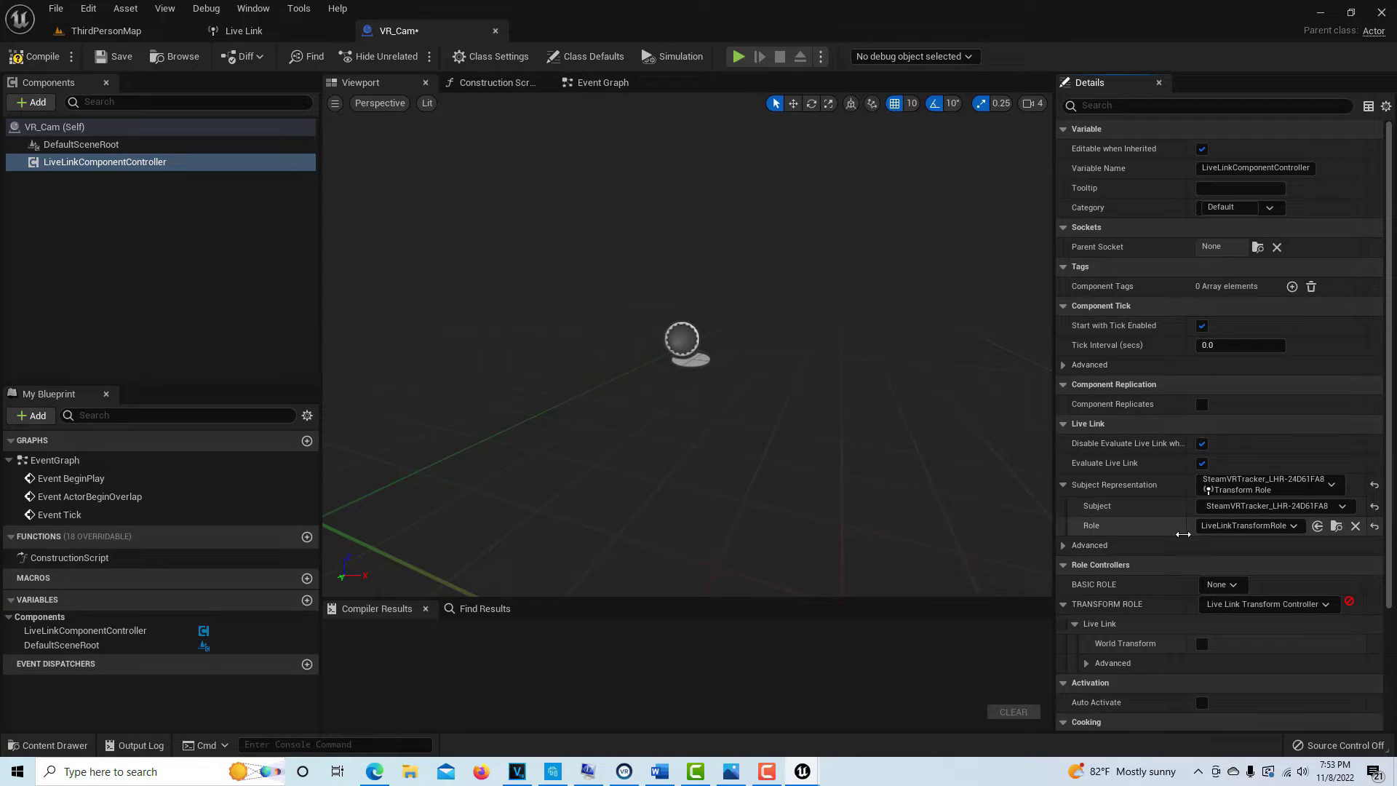
left_click(1062, 546)
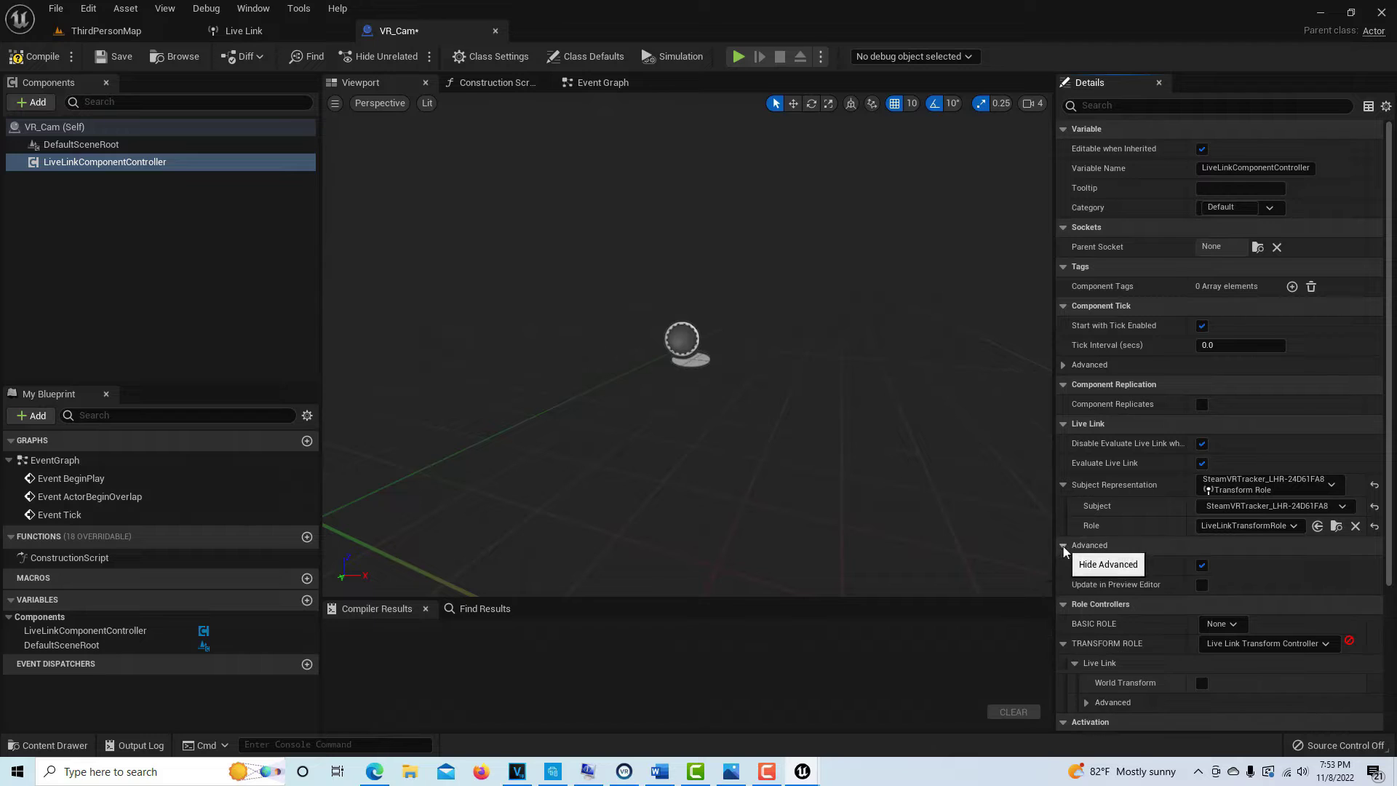
scroll(1262, 569, "down", 1)
scroll(1131, 609, "down", 2)
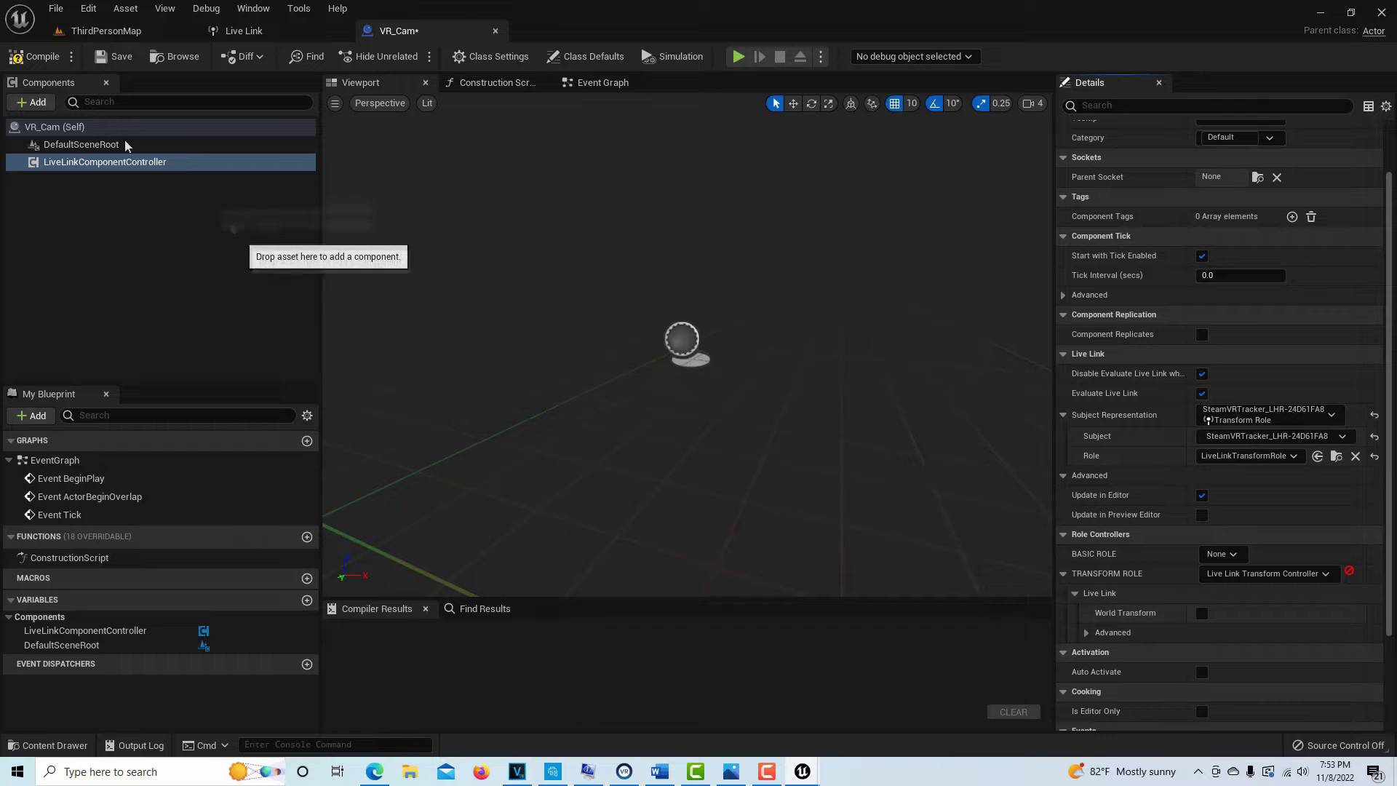
Step: Add an Arrow named Tracker, then a second Arrow named Camera, under DefaultSceneRoot
left_click(32, 102)
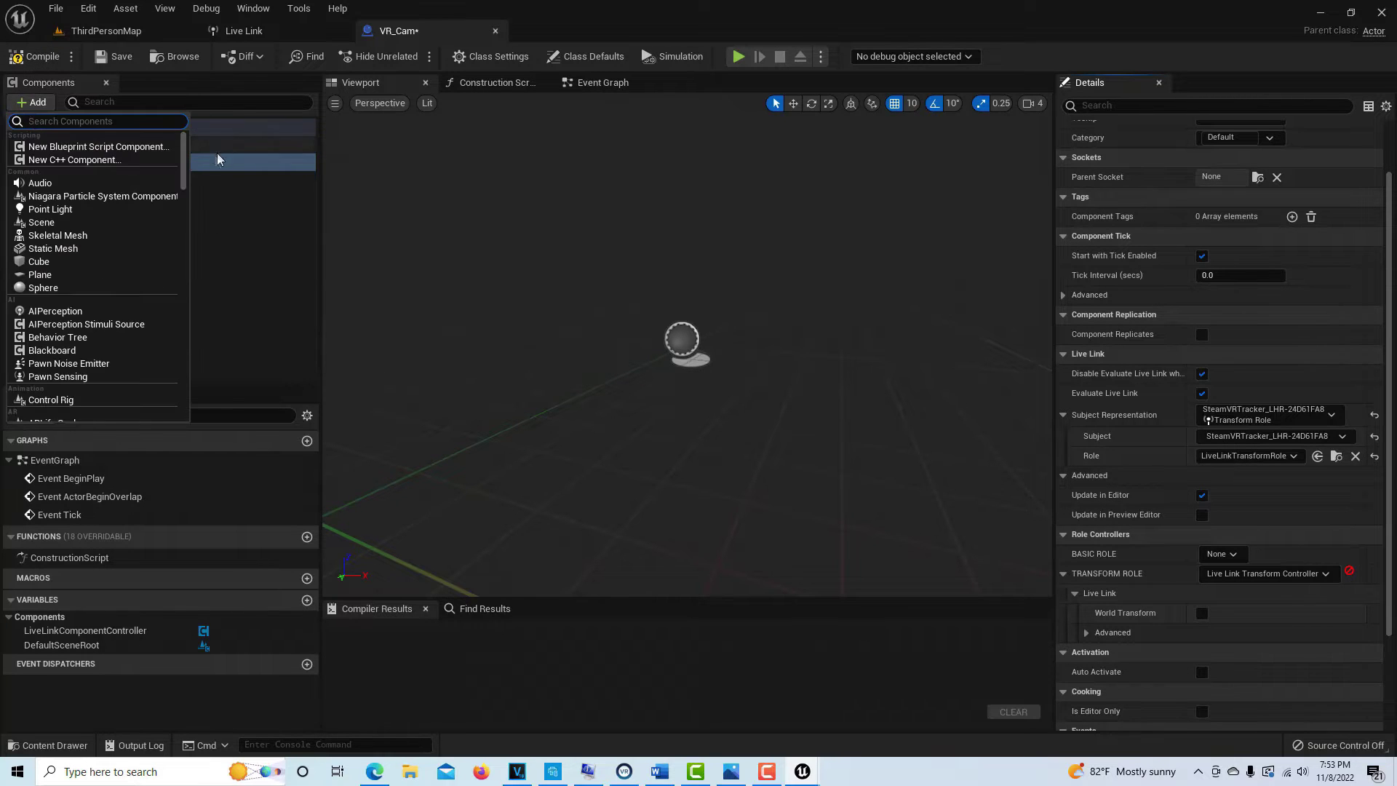
type("arr")
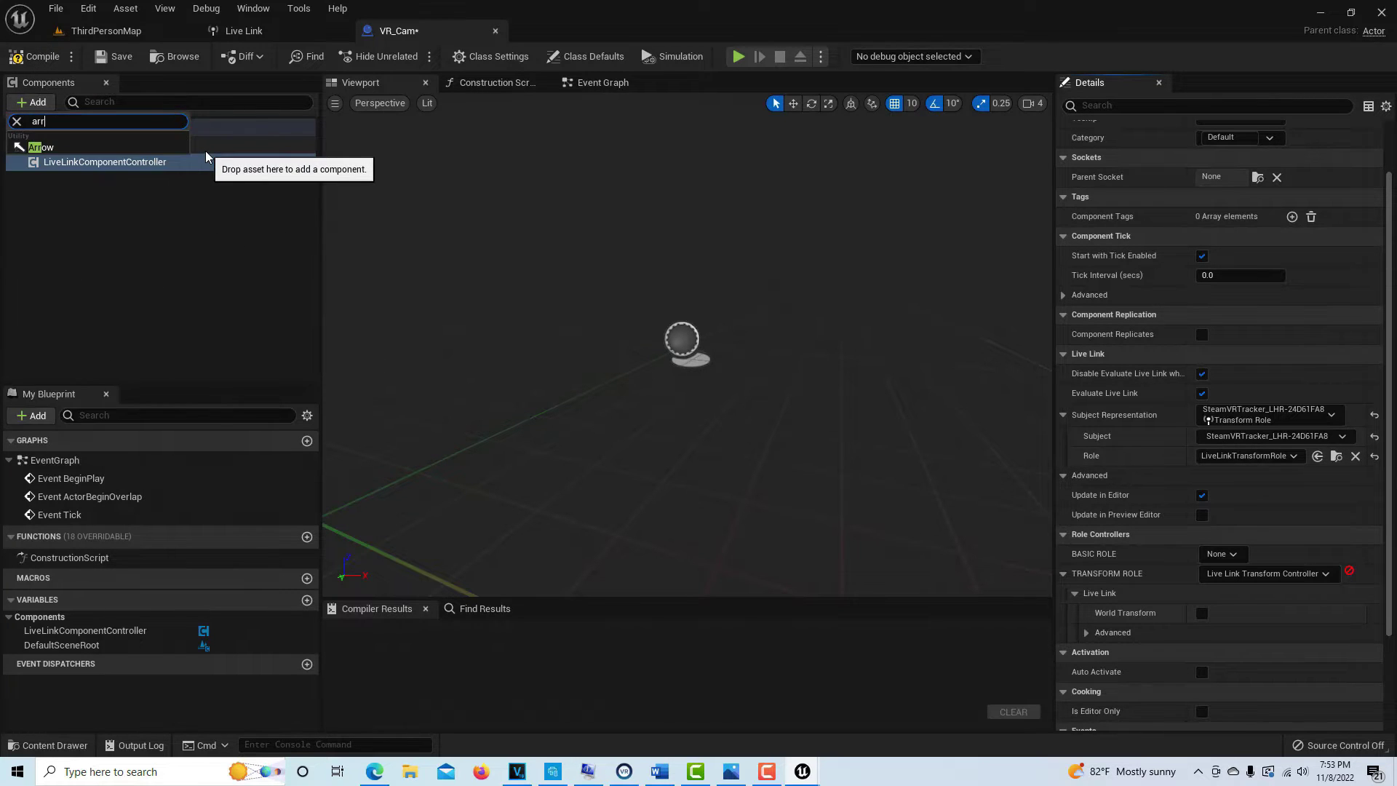
left_click(51, 148)
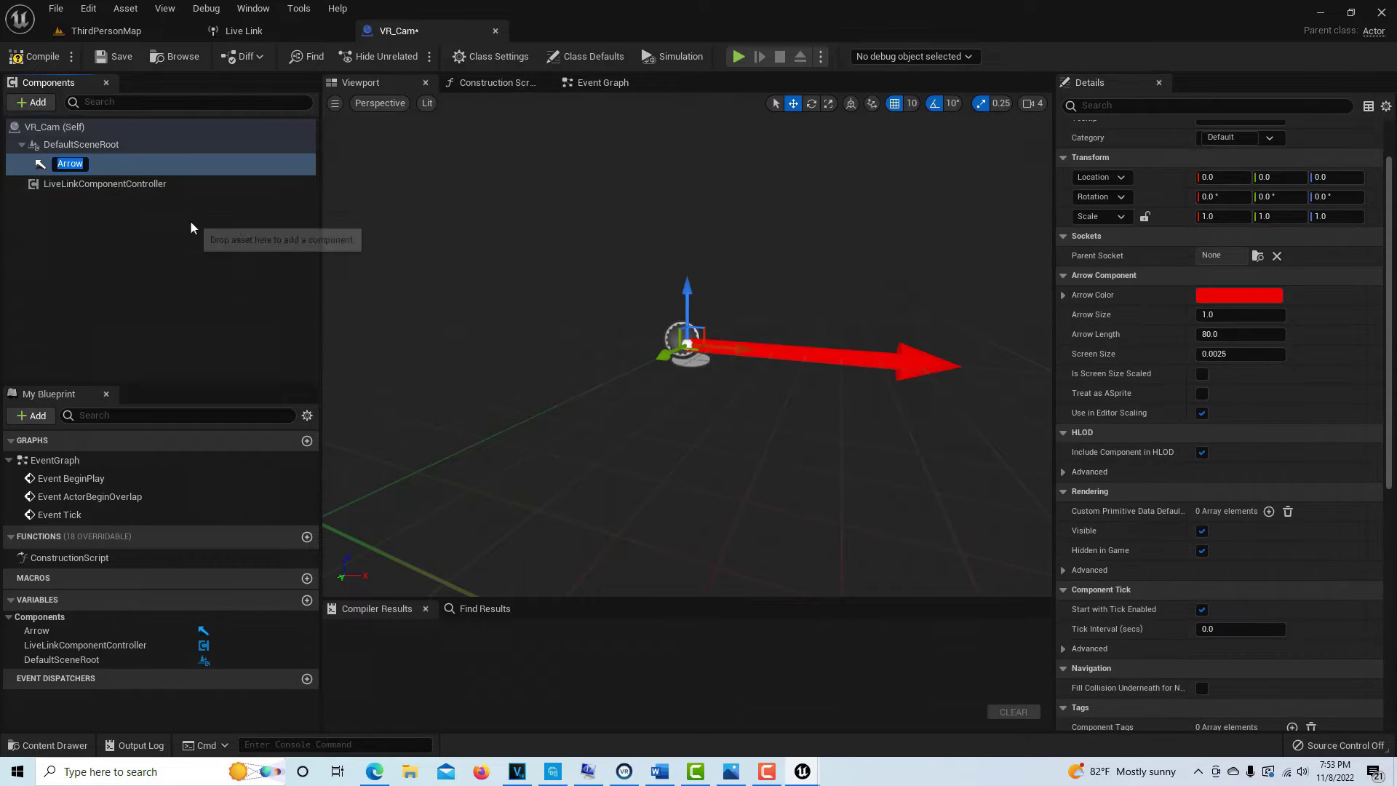
type("Tracker")
left_click(229, 260)
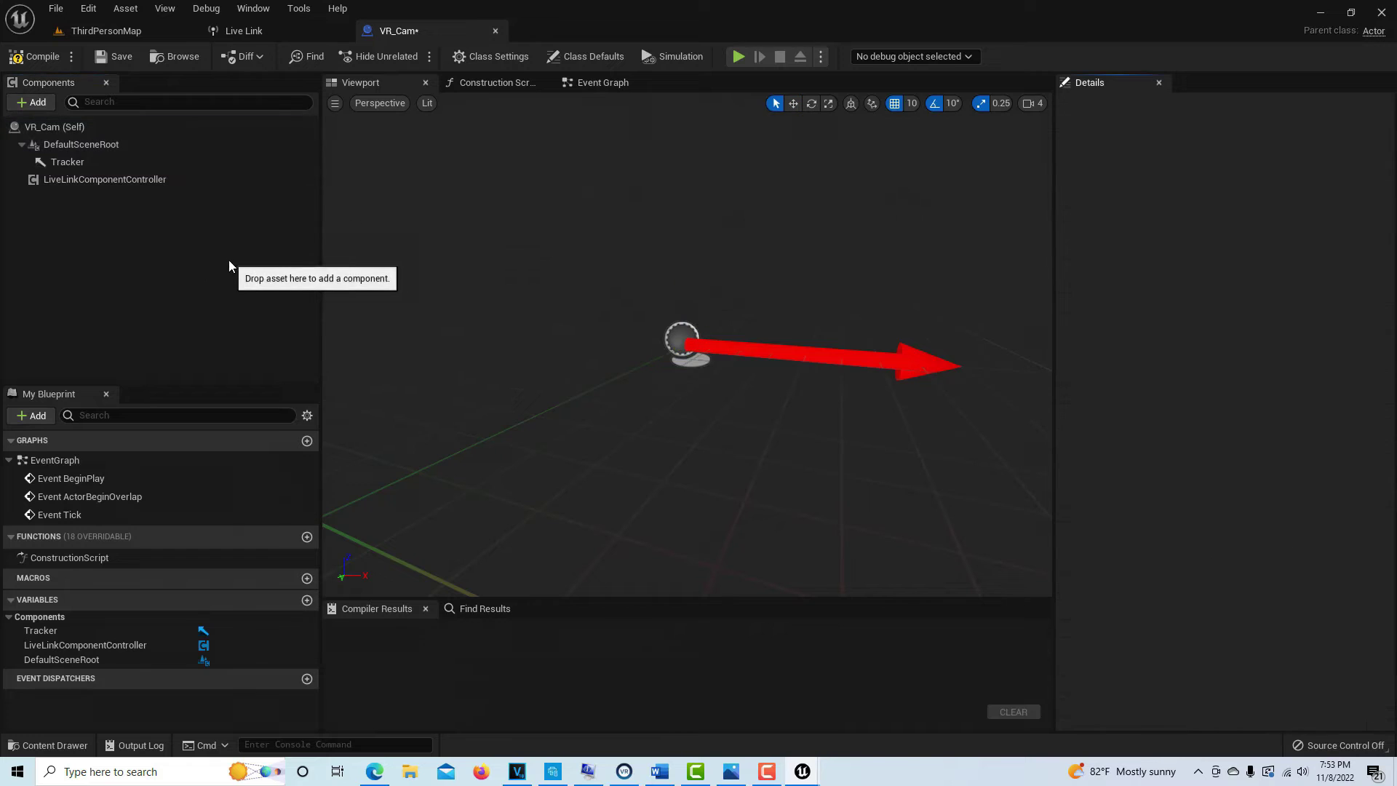
left_click(31, 102)
type("arr")
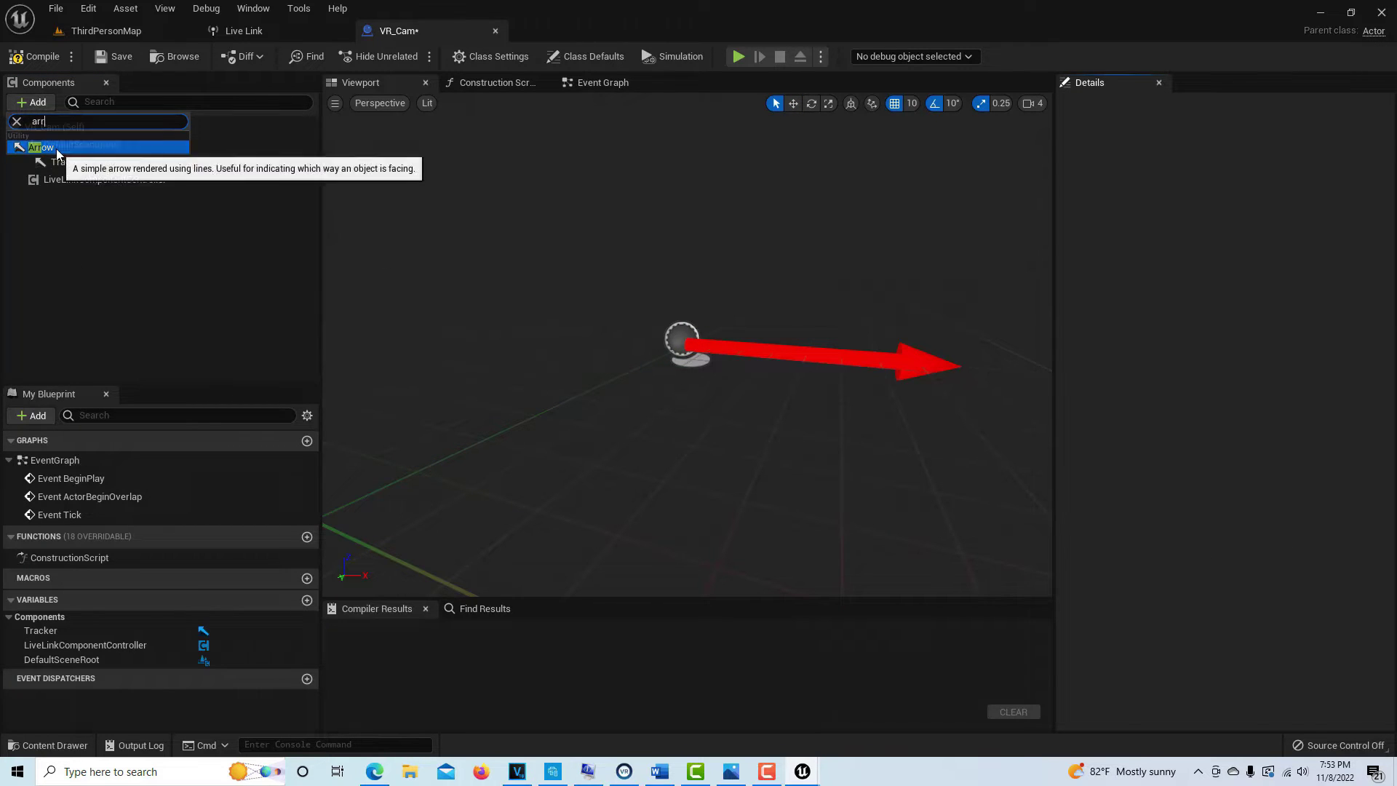
left_click(58, 149)
type("Camera")
key("Return")
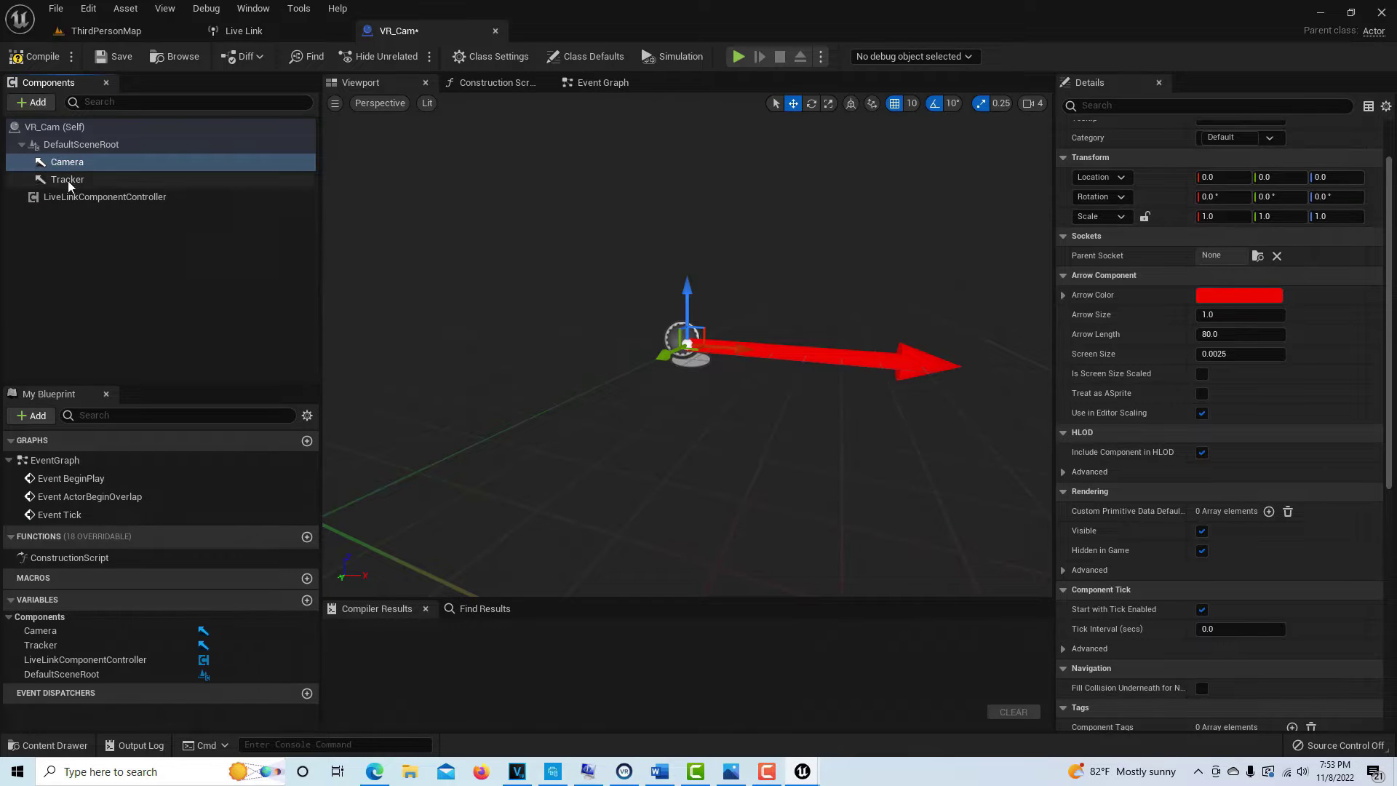
Step: Nest the Camera arrow under the Tracker arrow and check the resulting hierarchy
left_click_drag(65, 163, 80, 182)
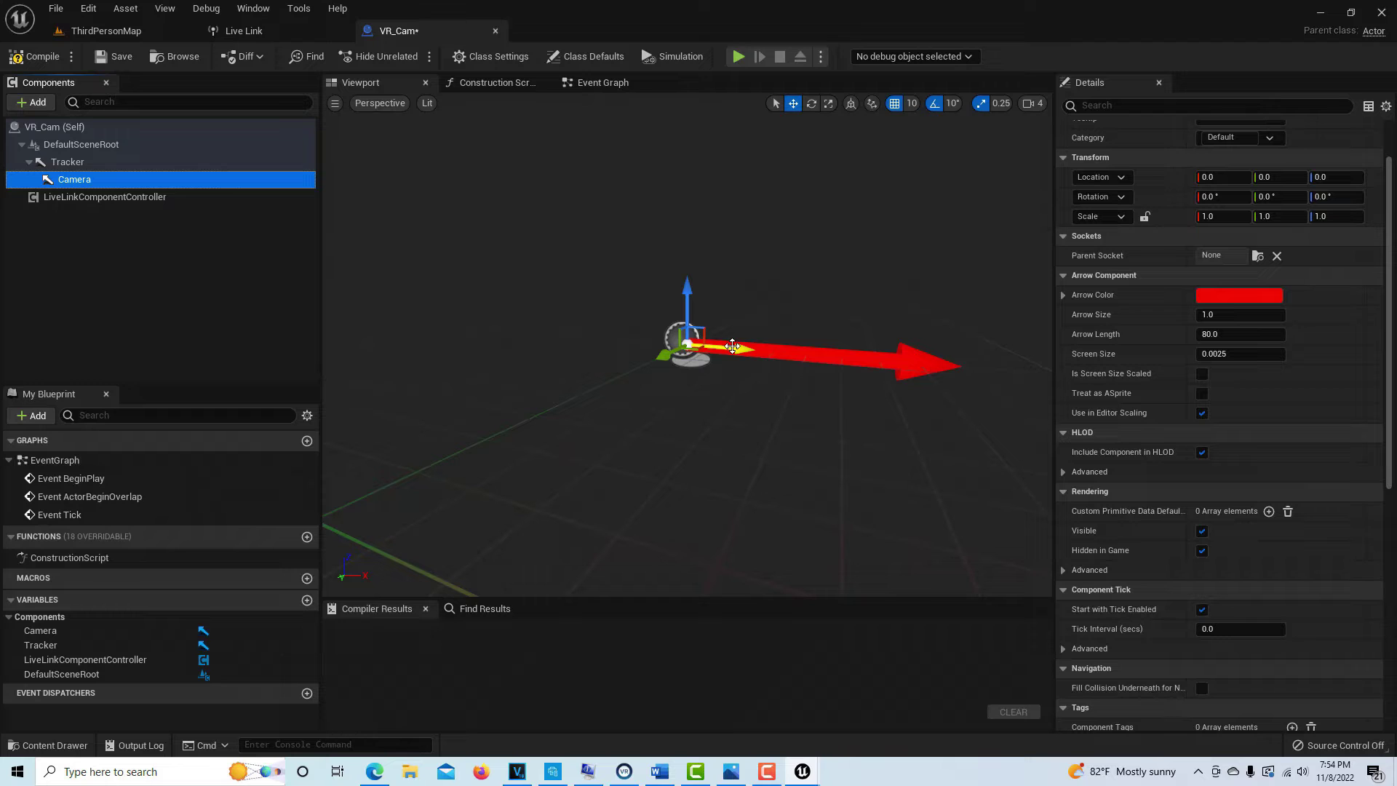
key("Up")
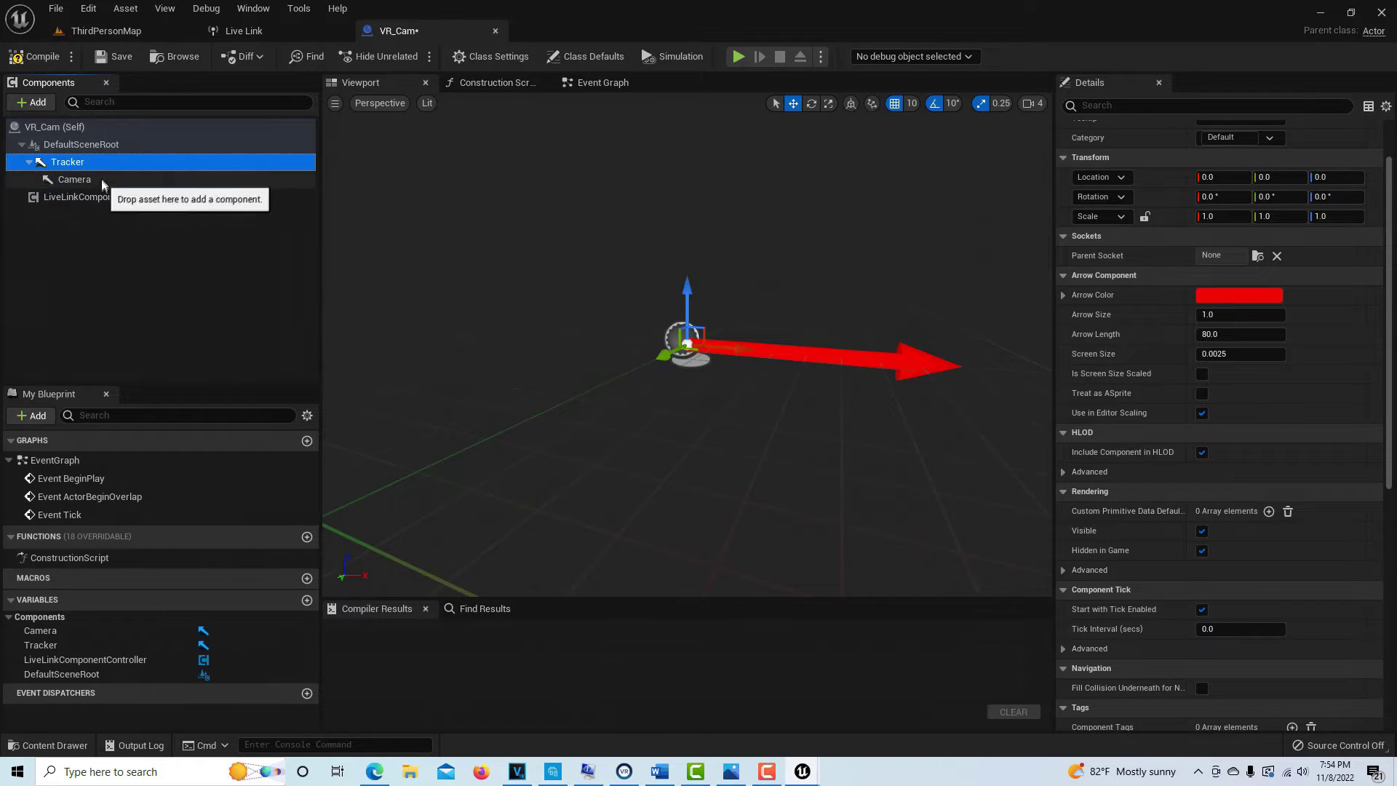
key("Down")
key("Up")
key("Down")
key("Up")
key("Down")
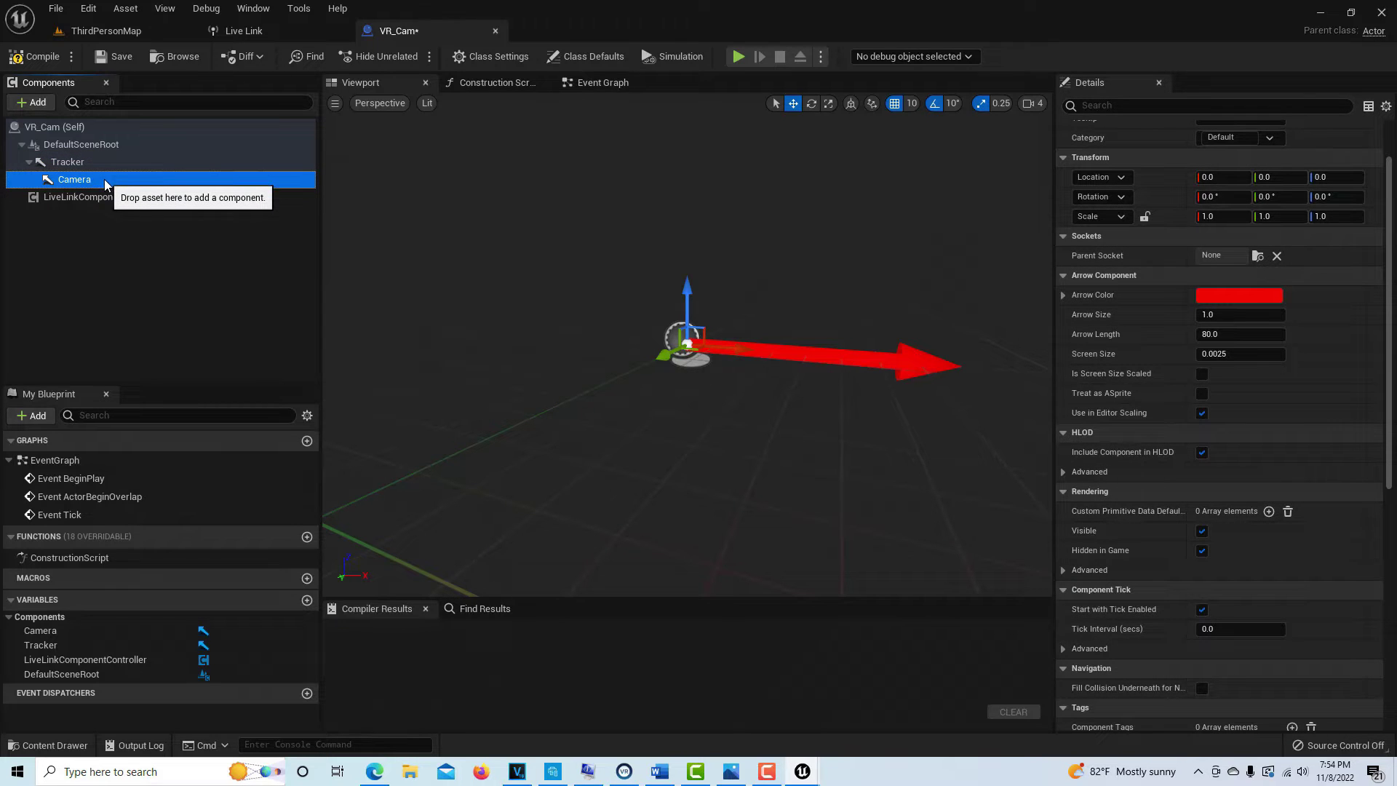